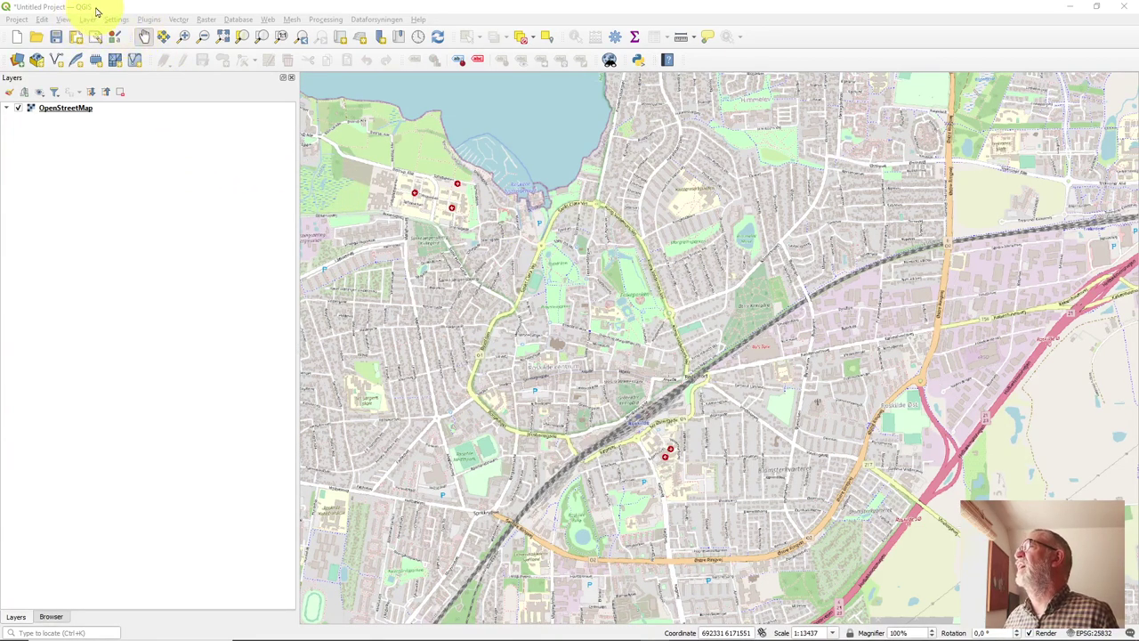
# Step: Enable the Advanced Digitizing and Shape Digitizing toolbars from View > Toolbars
pyautogui.click(97, 11)
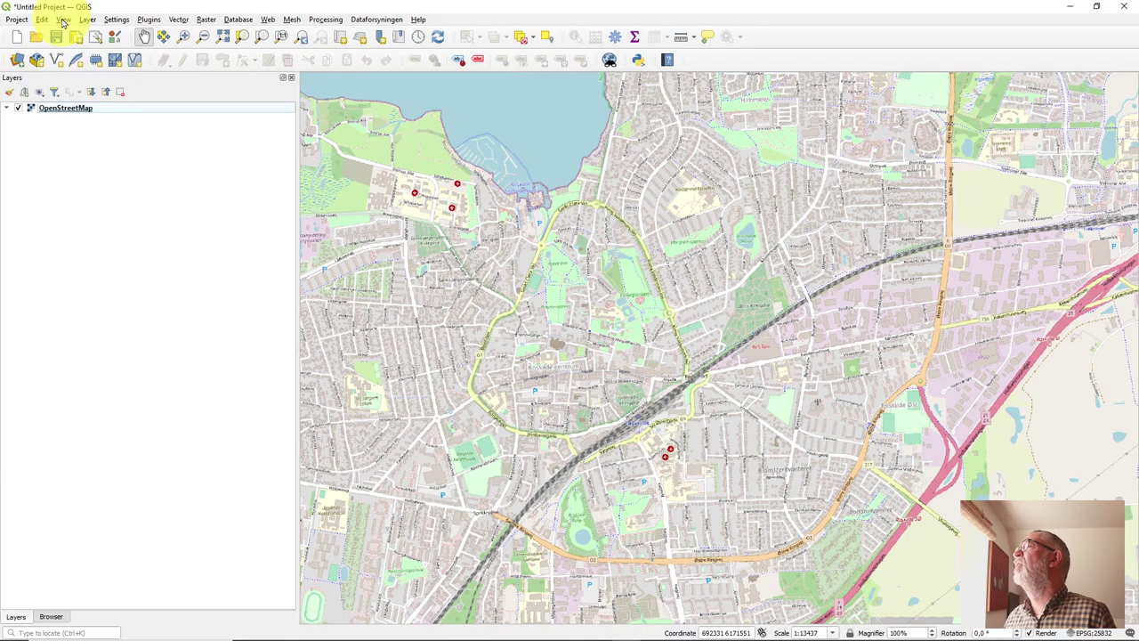
pyautogui.click(63, 20)
pyautogui.moveTo(116, 379)
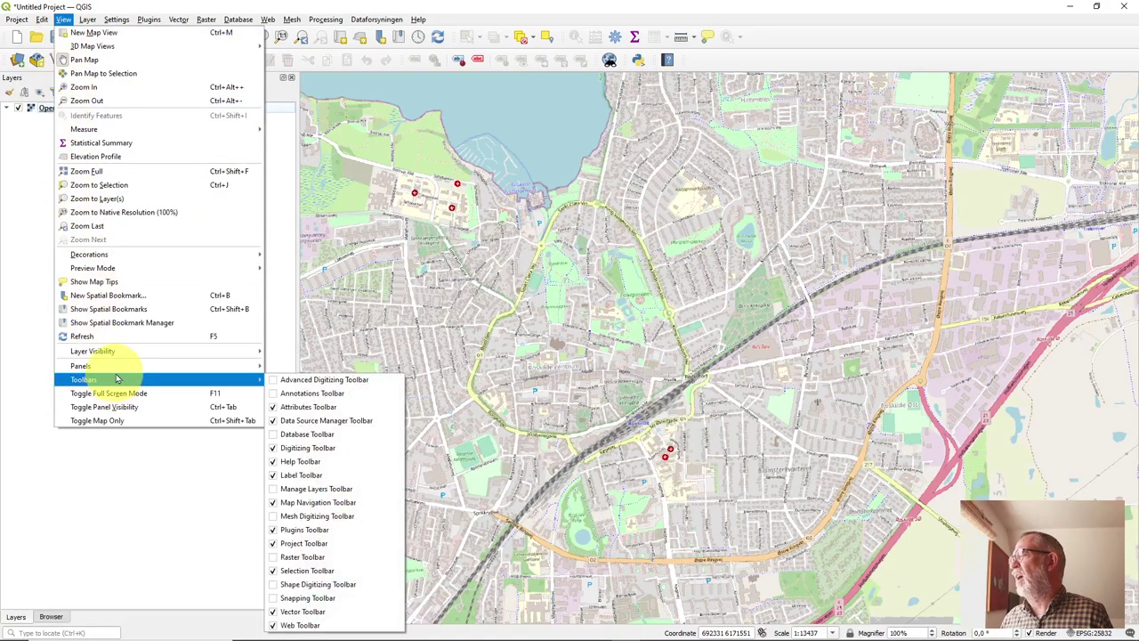
pyautogui.click(282, 381)
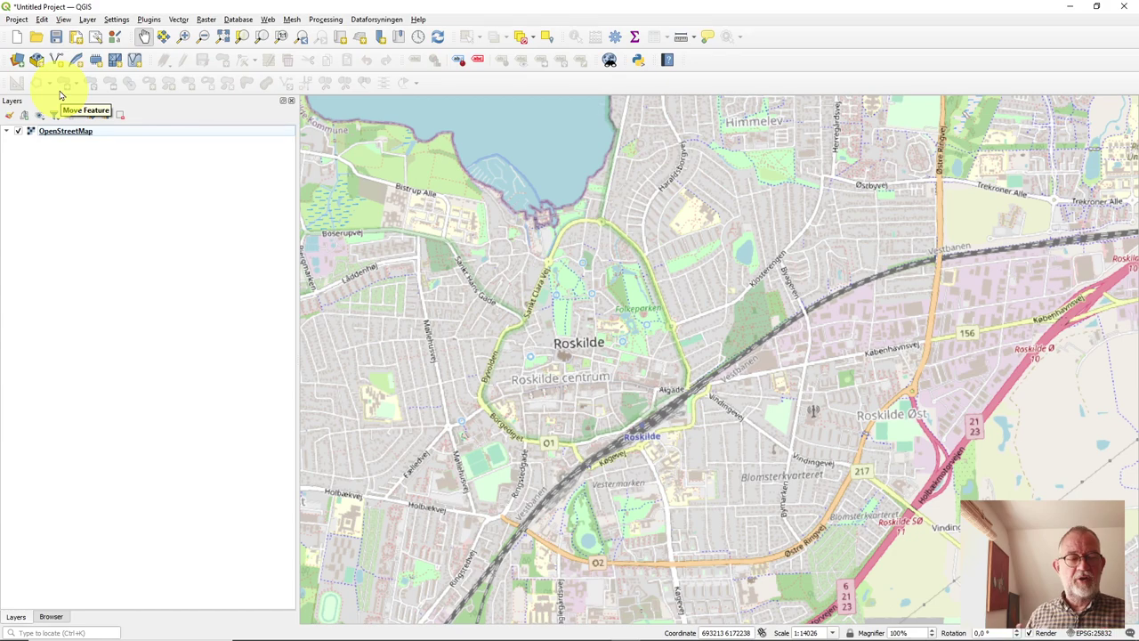
pyautogui.click(63, 20)
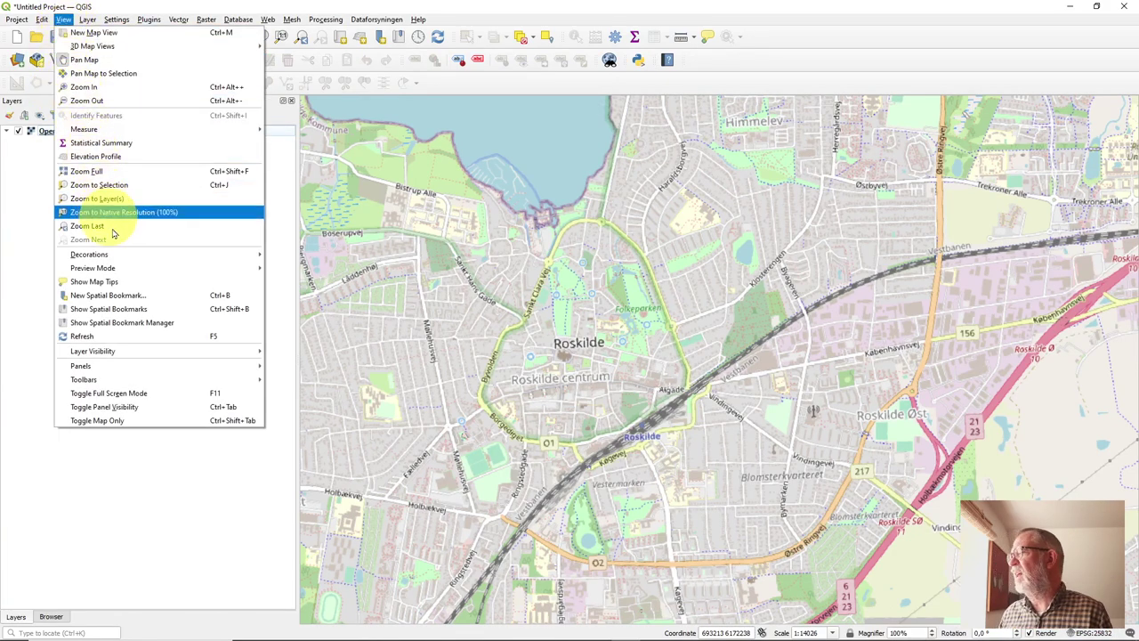
pyautogui.moveTo(152, 378)
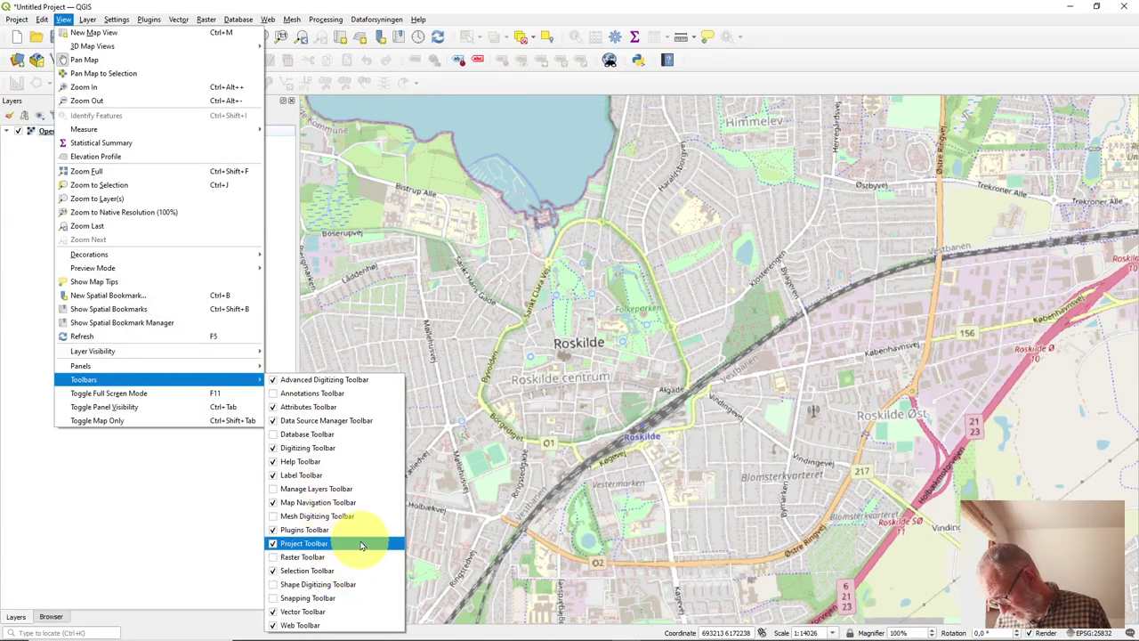
pyautogui.click(273, 586)
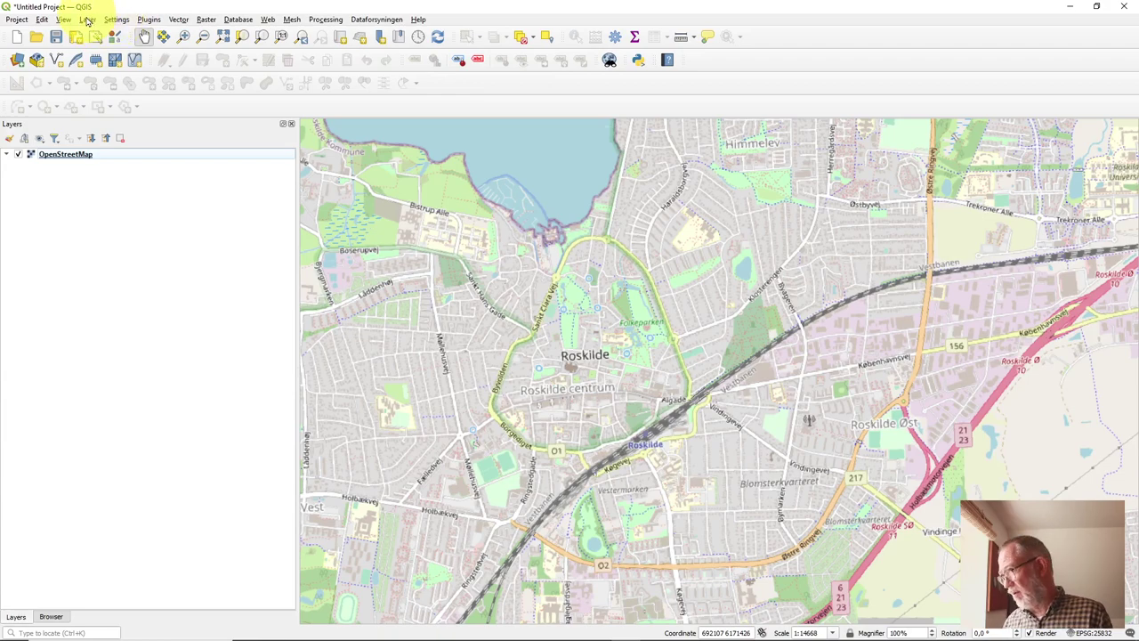
# Step: Create a temporary scratch polygon layer named MAsk in project CRS EPSG:25832
pyautogui.click(87, 19)
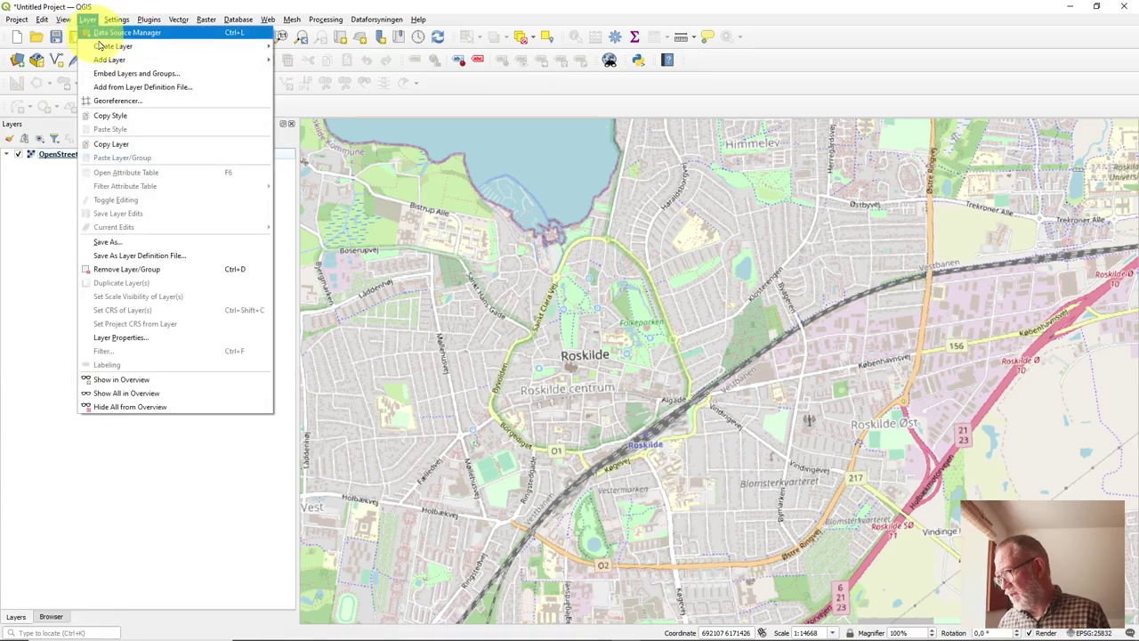
pyautogui.moveTo(204, 46)
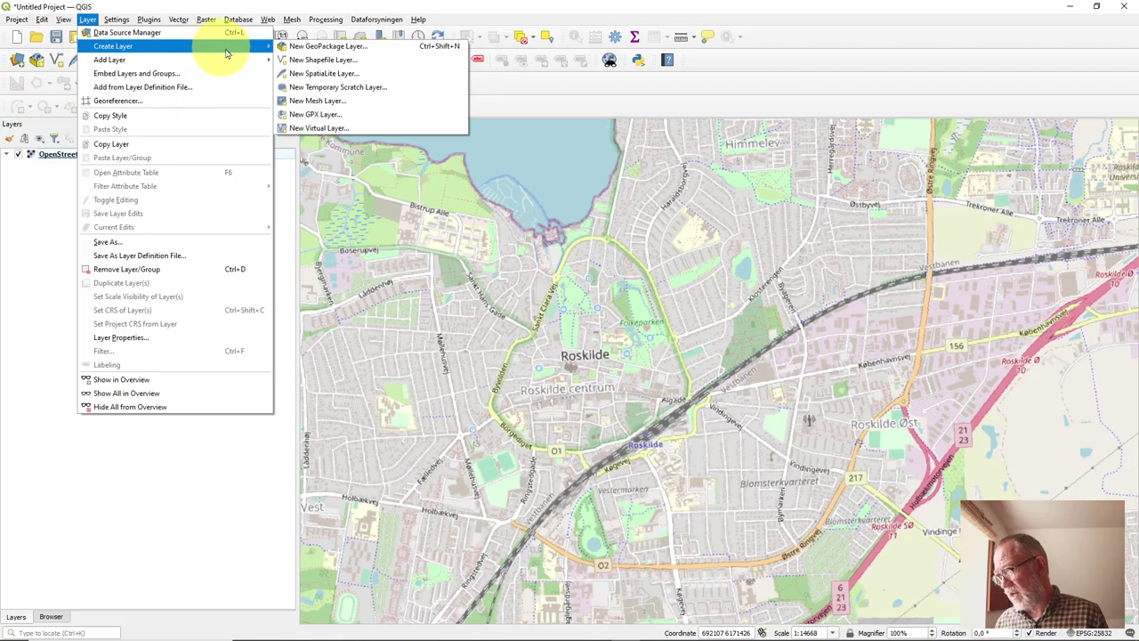
pyautogui.click(369, 89)
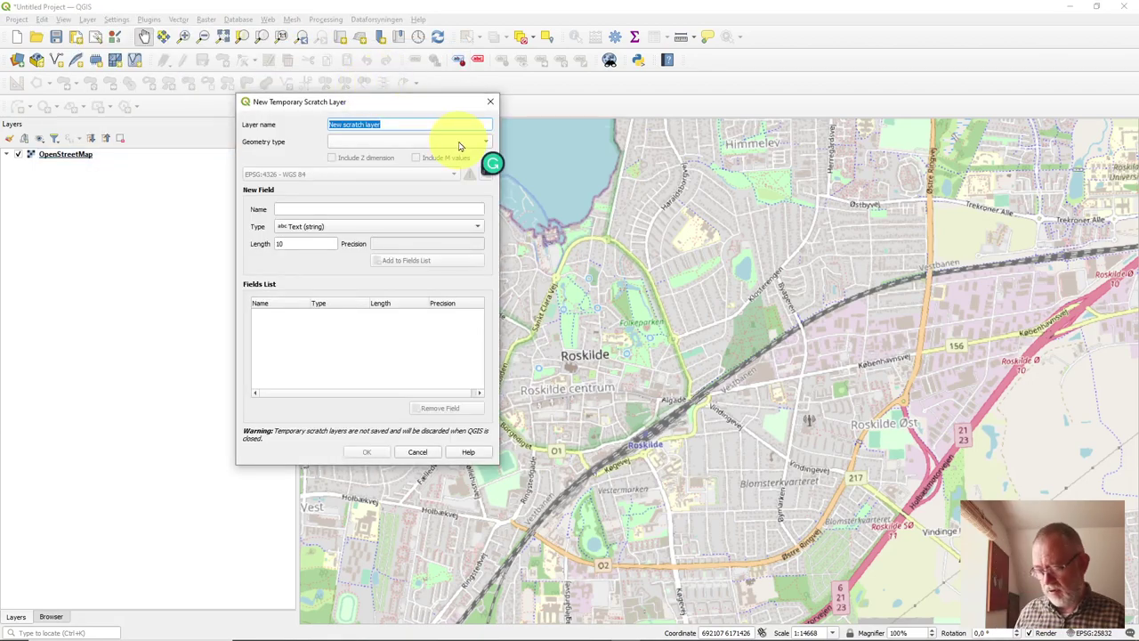
pyautogui.write('MAsk')
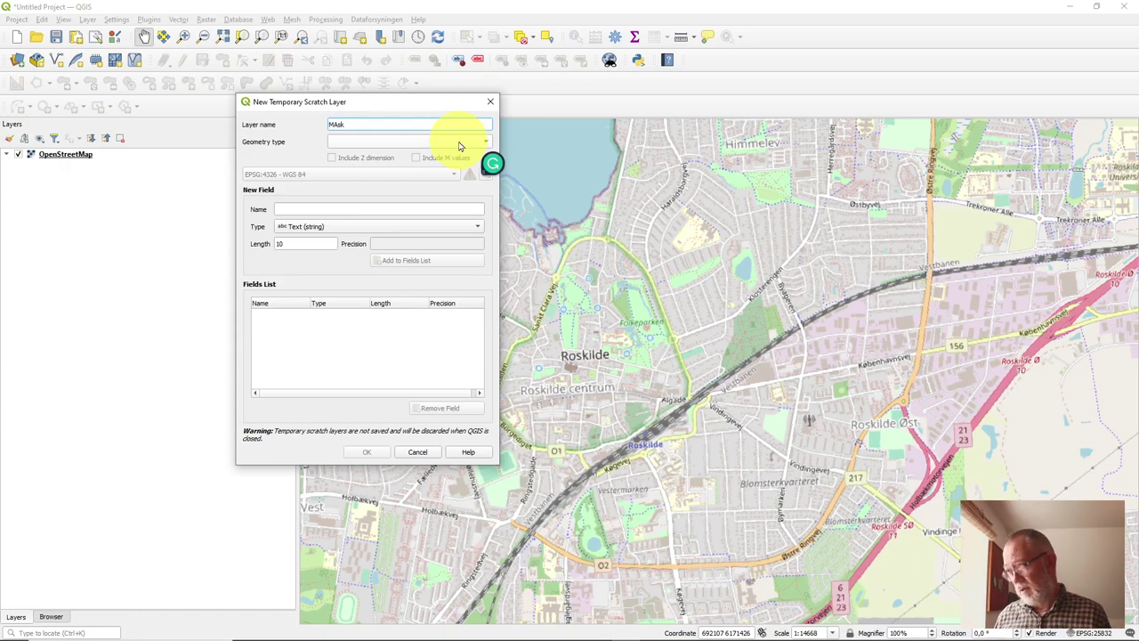
pyautogui.click(425, 145)
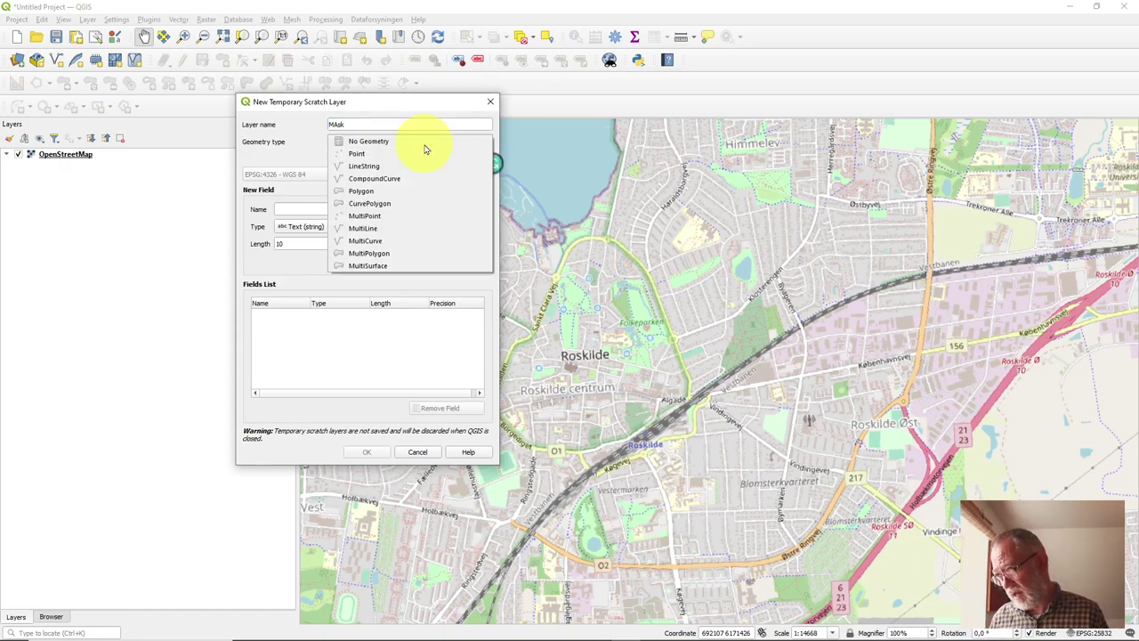
pyautogui.click(430, 196)
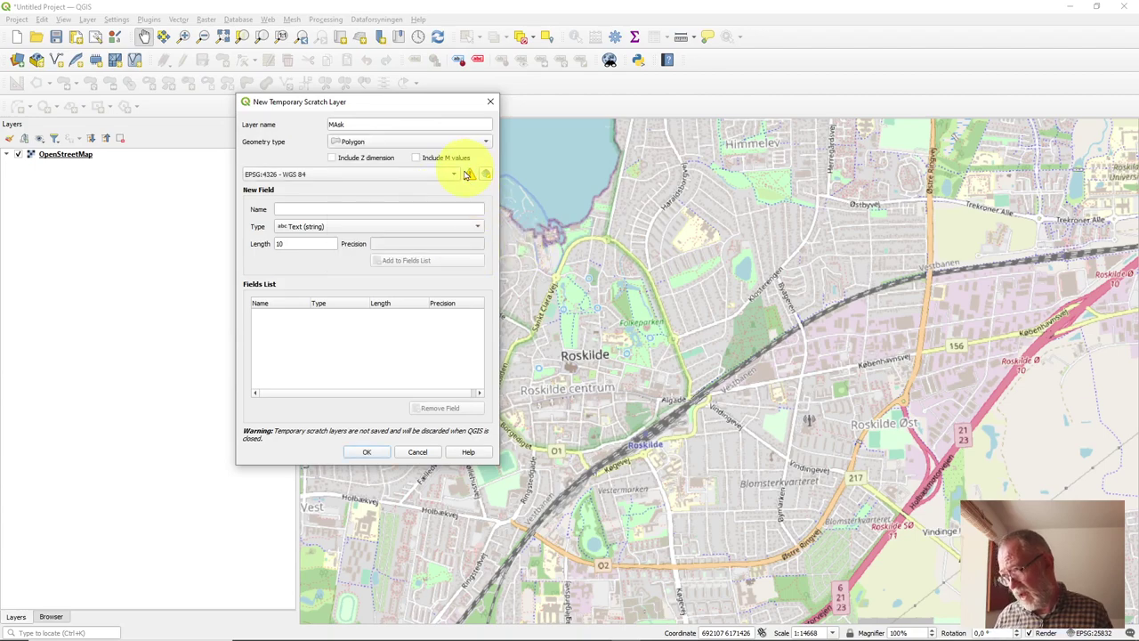
pyautogui.click(458, 174)
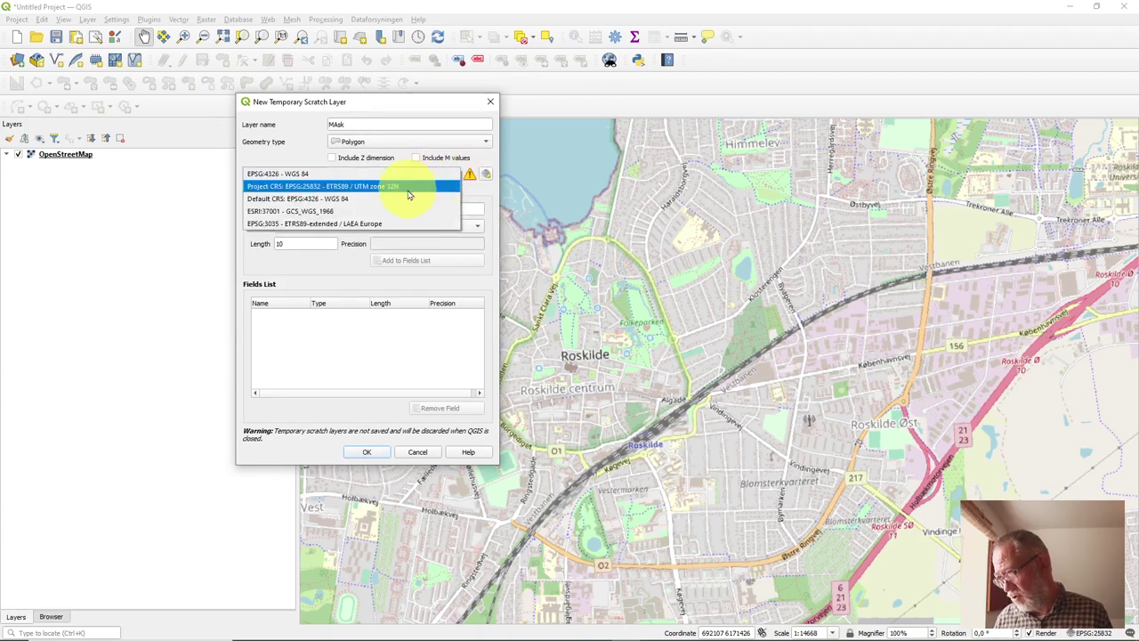
pyautogui.click(362, 189)
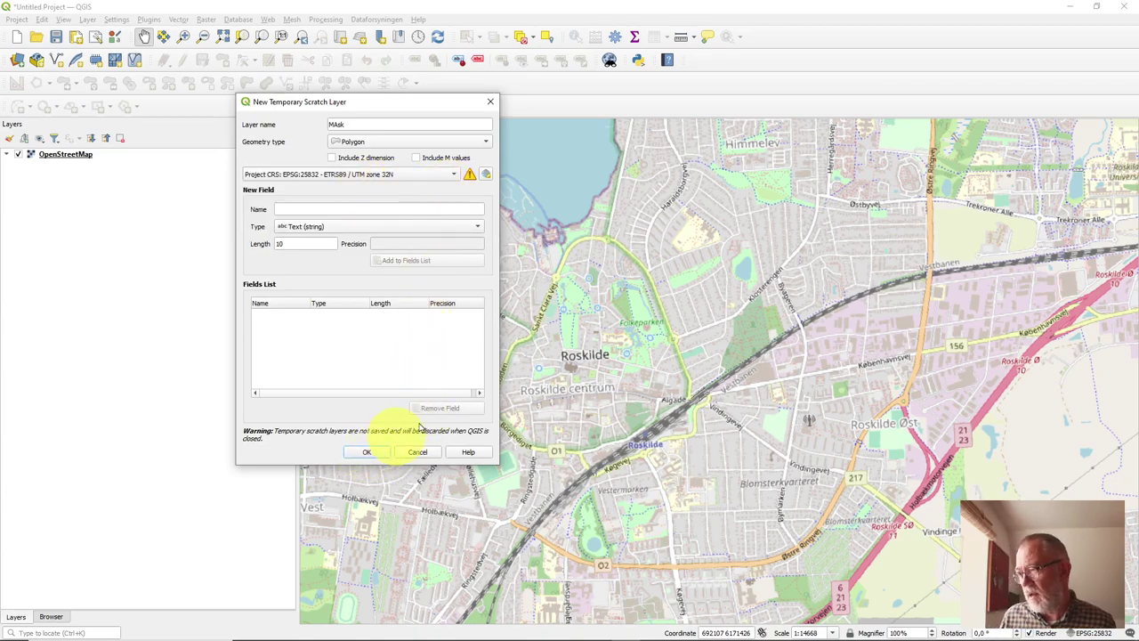
pyautogui.click(370, 452)
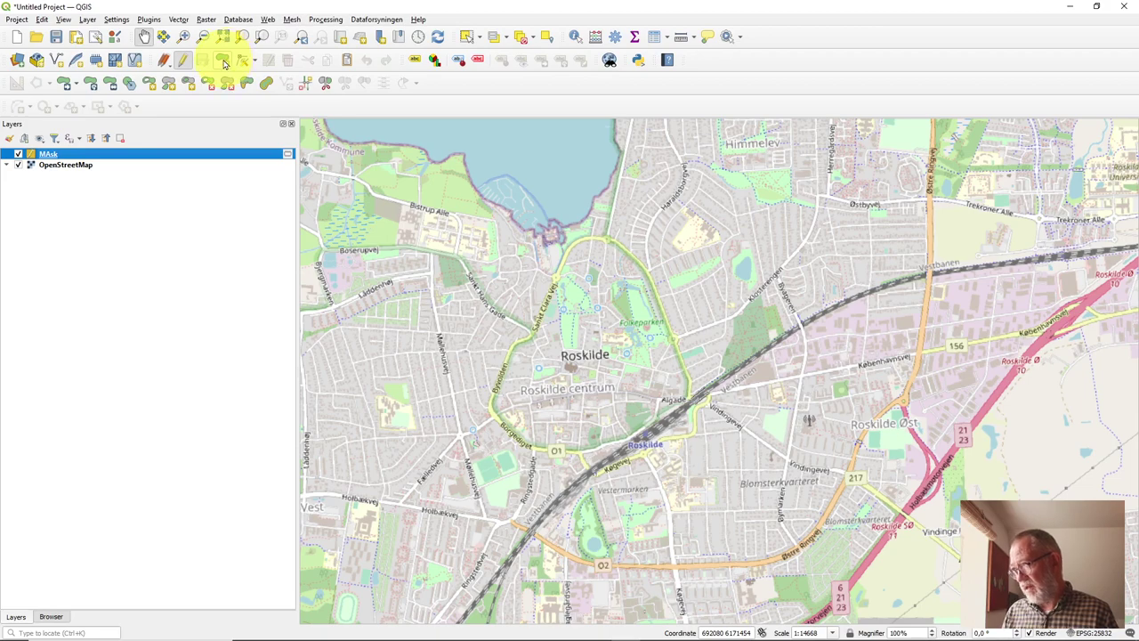
# Step: Draw a circle from two points on MAsk, spanning Roskilde's old town from west to east
pyautogui.click(222, 60)
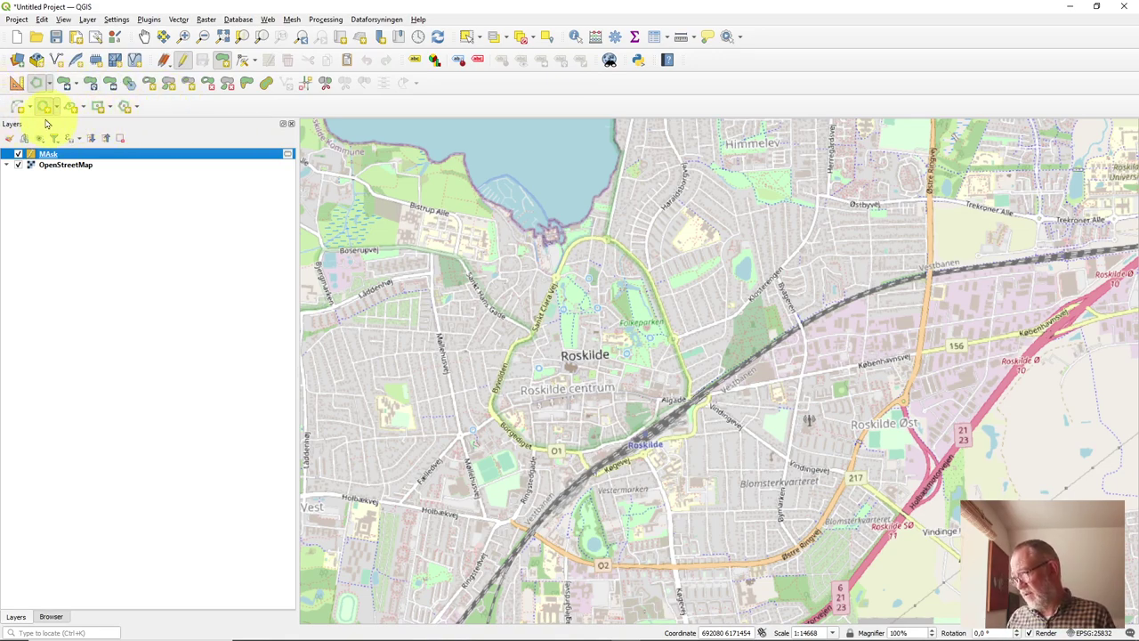
pyautogui.click(108, 108)
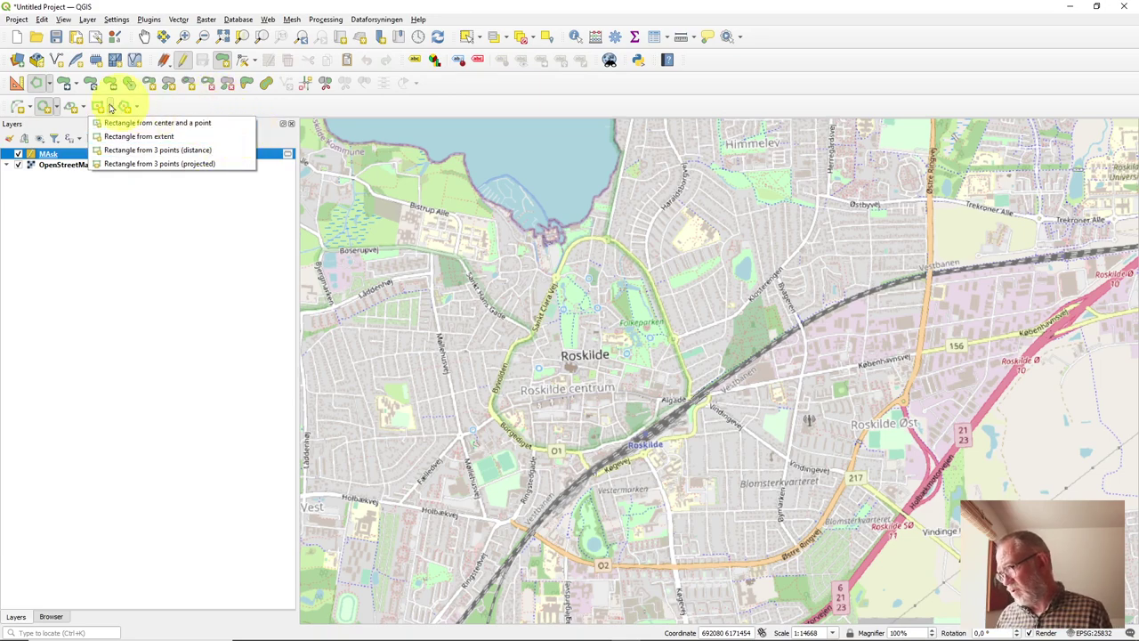
pyautogui.click(57, 109)
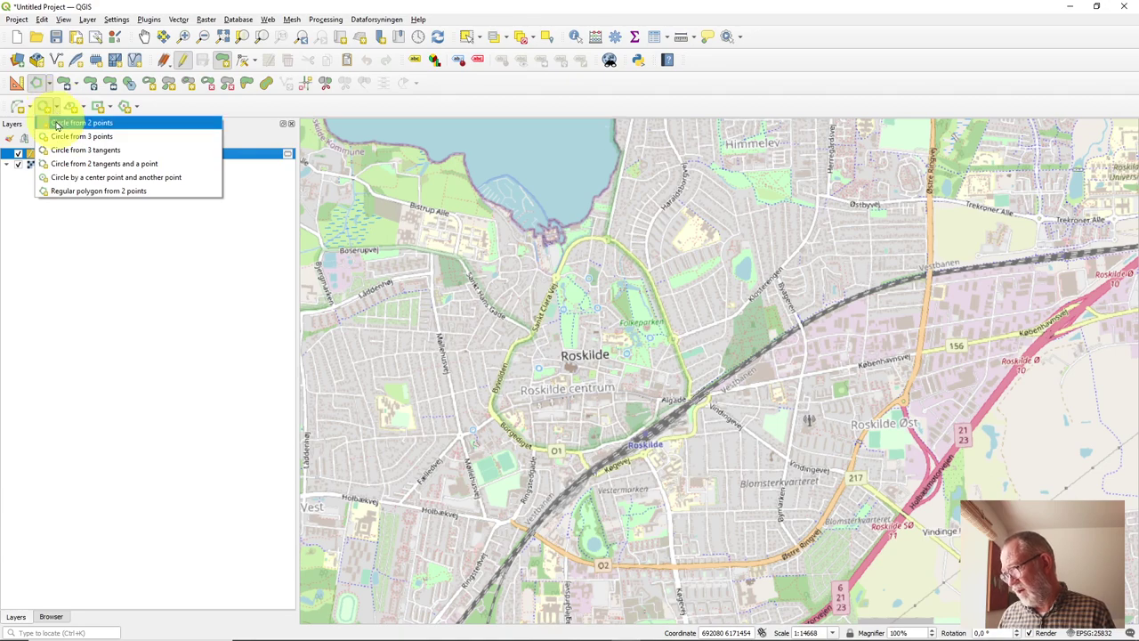
pyautogui.click(57, 125)
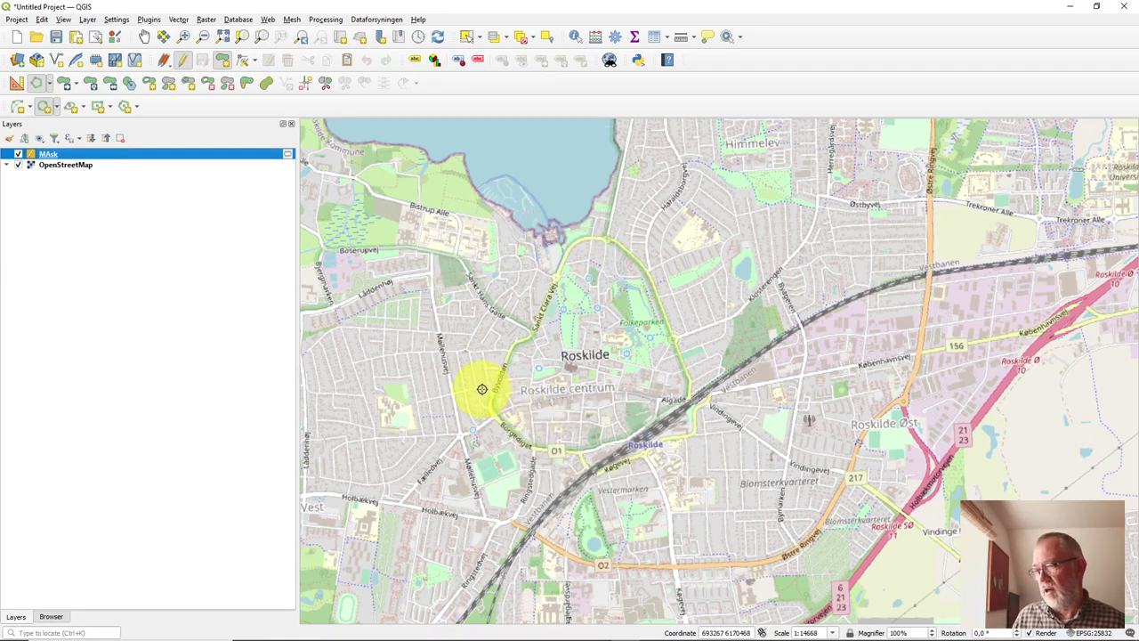
pyautogui.click(476, 391)
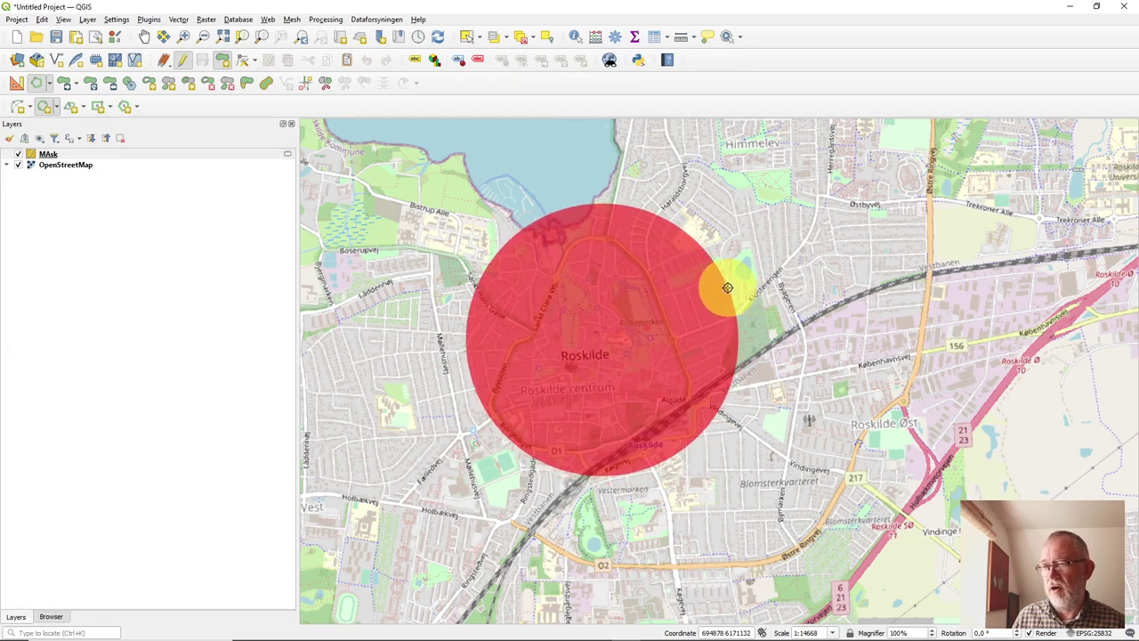
pyautogui.click(721, 282)
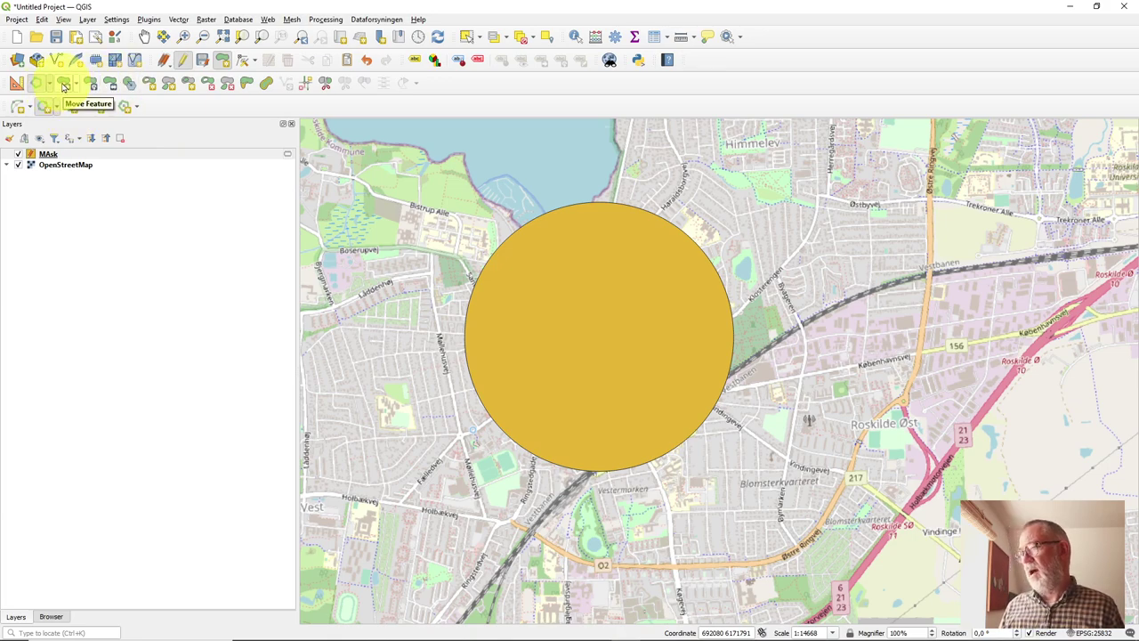
# Step: Nudge the circle slightly up and left, then stop editing the MAsk layer
pyautogui.click(64, 85)
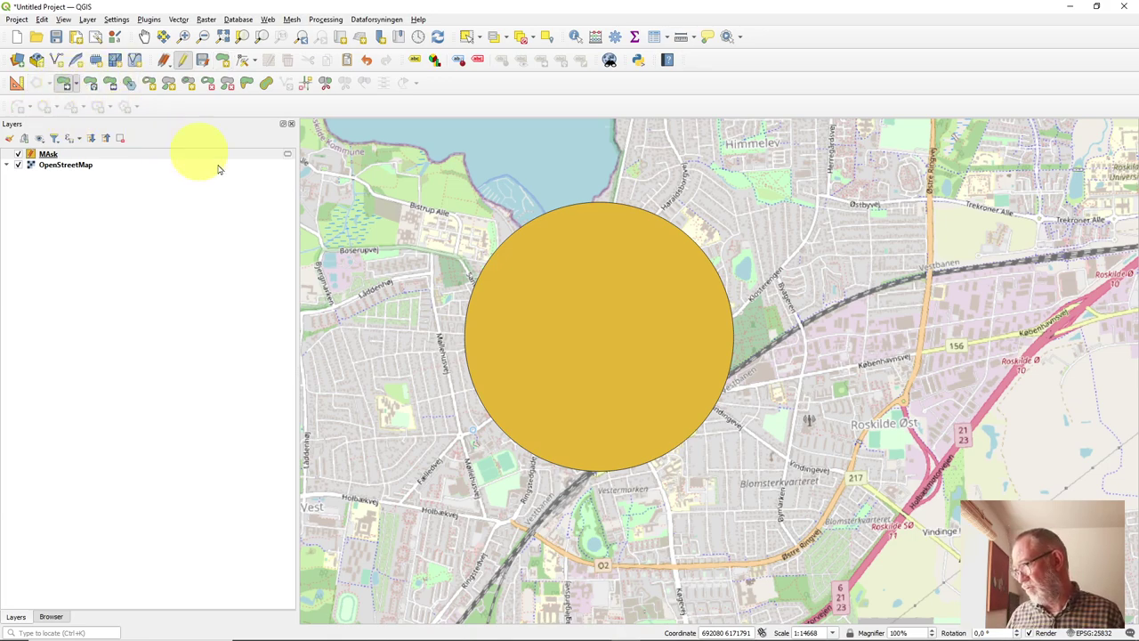
pyautogui.click(613, 335)
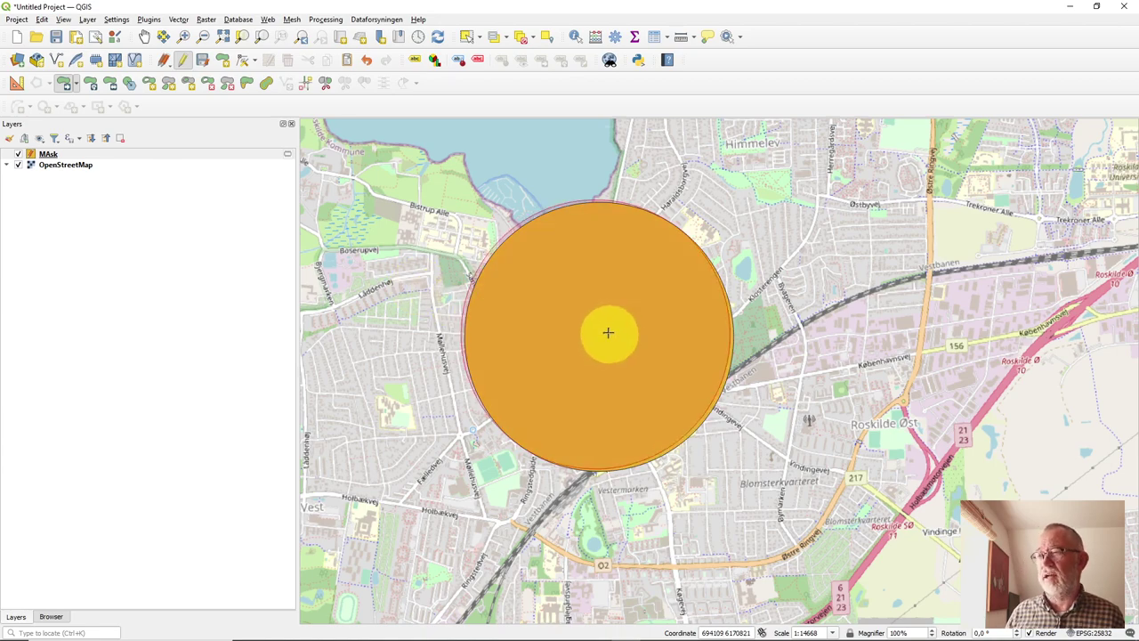
pyautogui.click(602, 330)
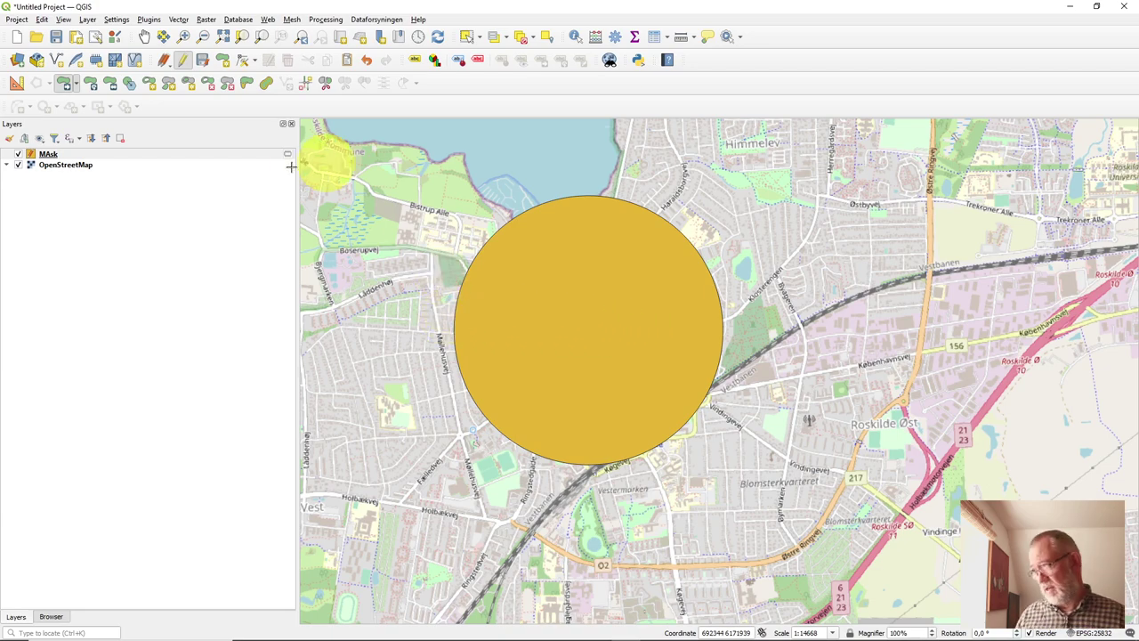
pyautogui.click(181, 64)
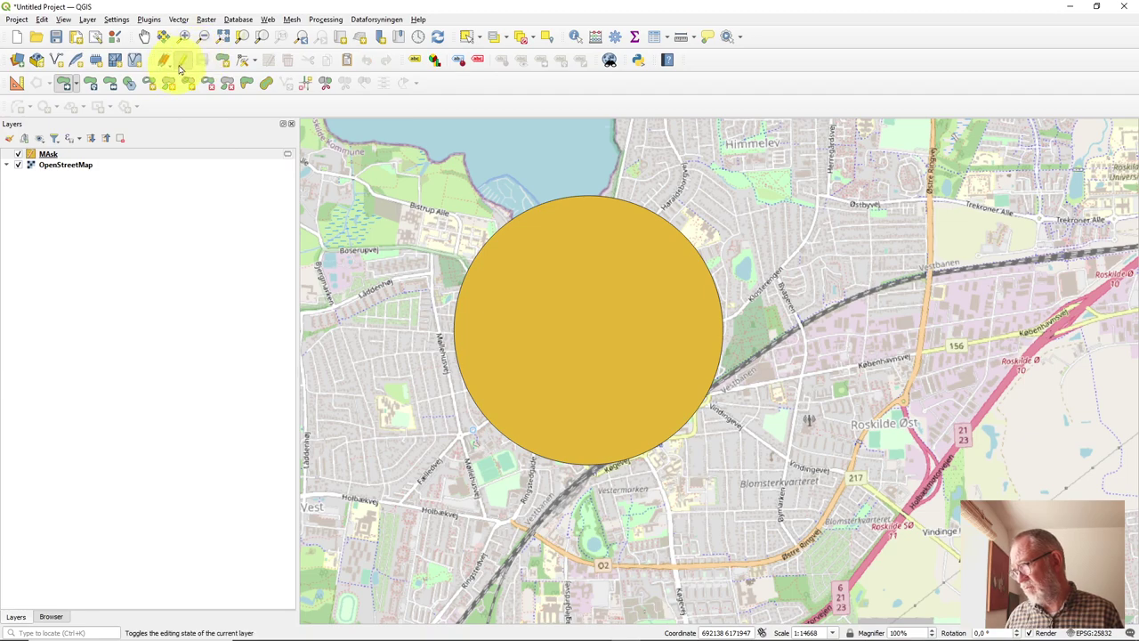
pyautogui.click(181, 64)
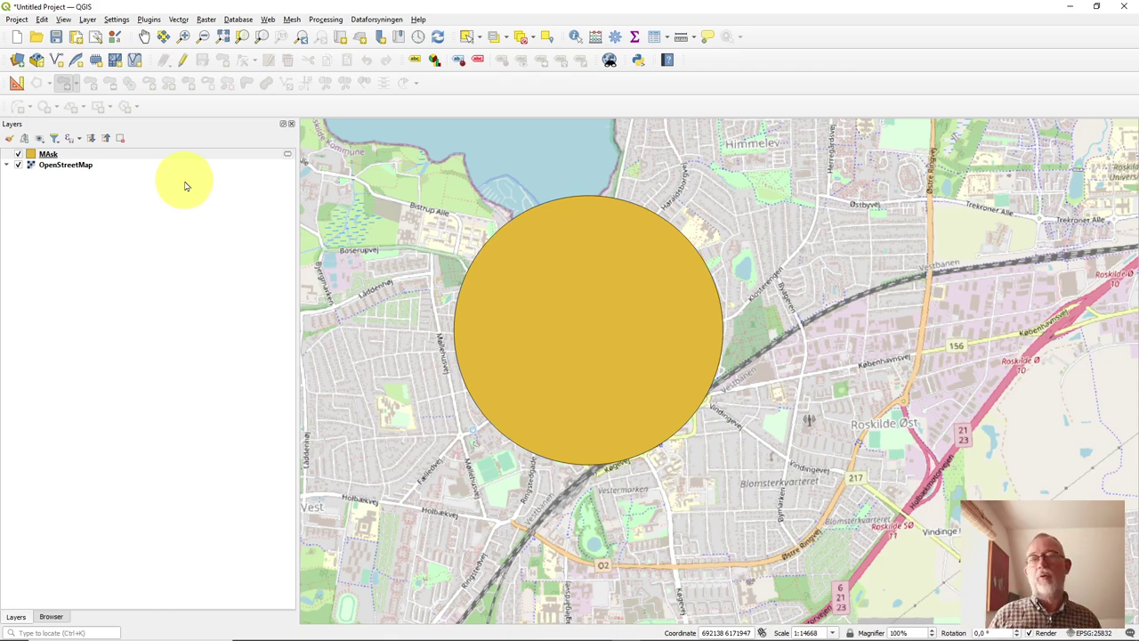
# Step: Style MAsk with a No Brush fill, 0.66 mm stroke width, and the Inverted Polygons renderer
pyautogui.click(27, 155)
pyautogui.click(8, 140)
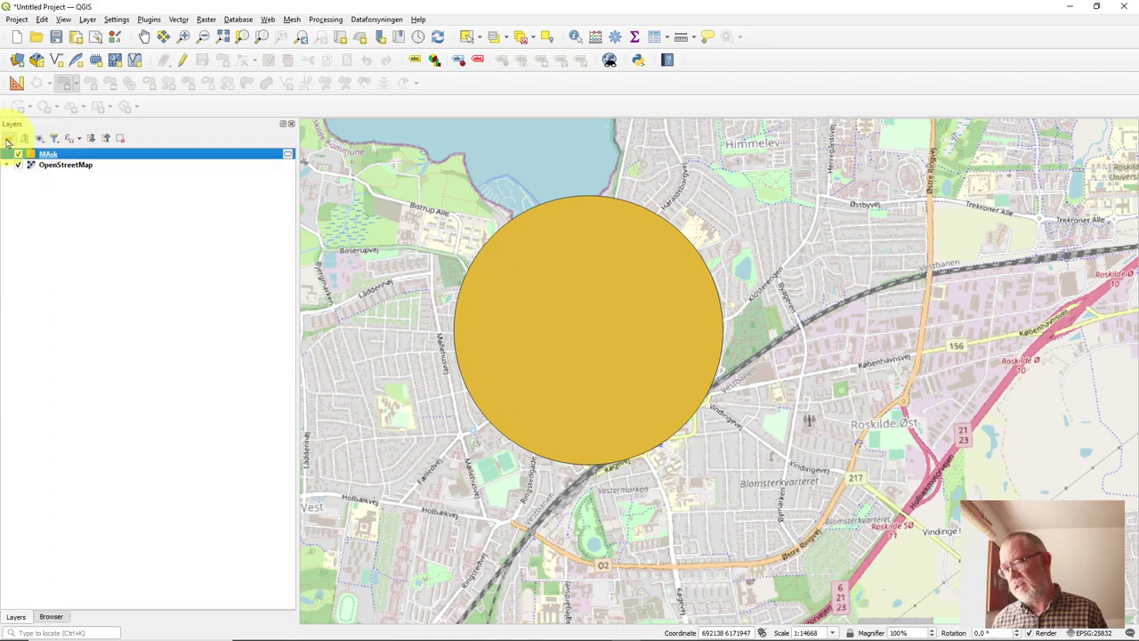
pyautogui.click(8, 140)
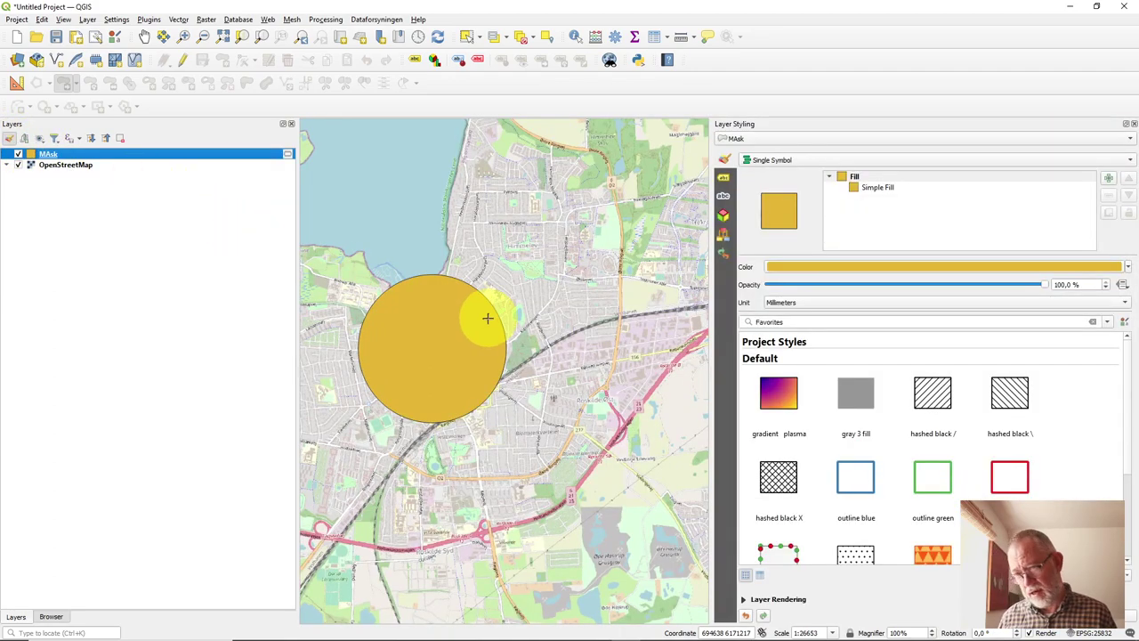
pyautogui.click(873, 186)
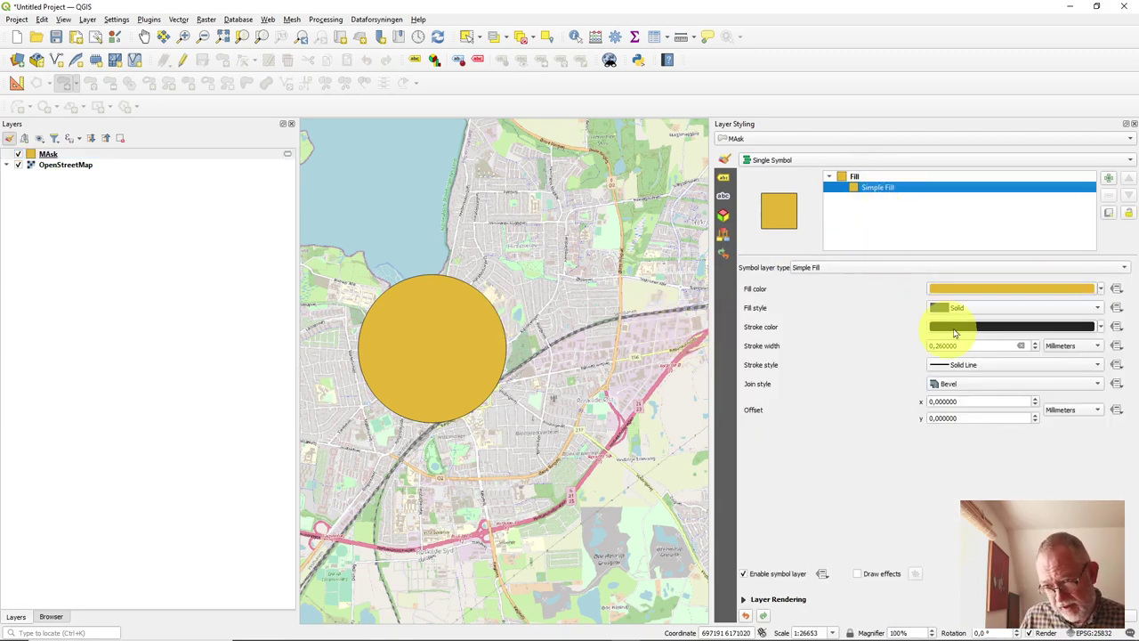
pyautogui.click(973, 308)
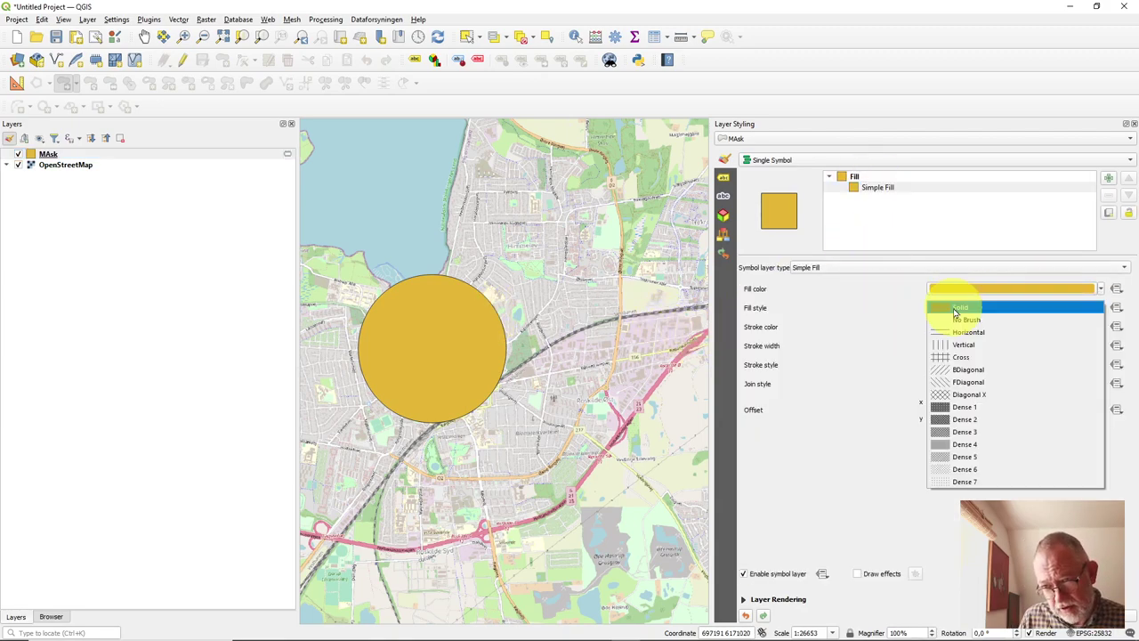
pyautogui.click(1011, 320)
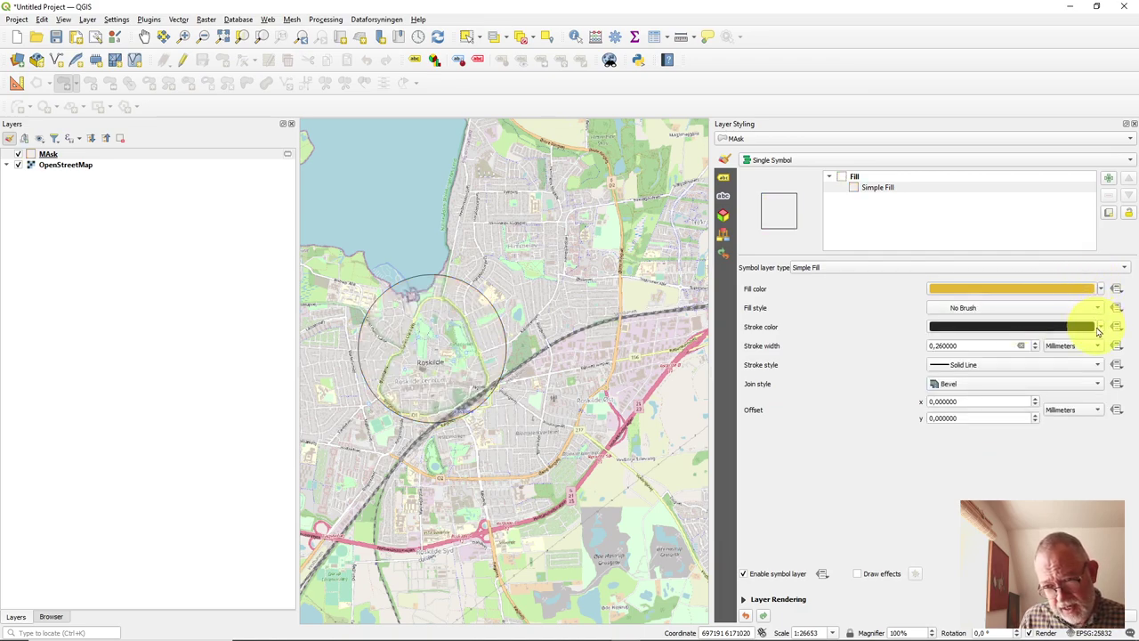
pyautogui.click(1035, 343)
pyautogui.click(1035, 348)
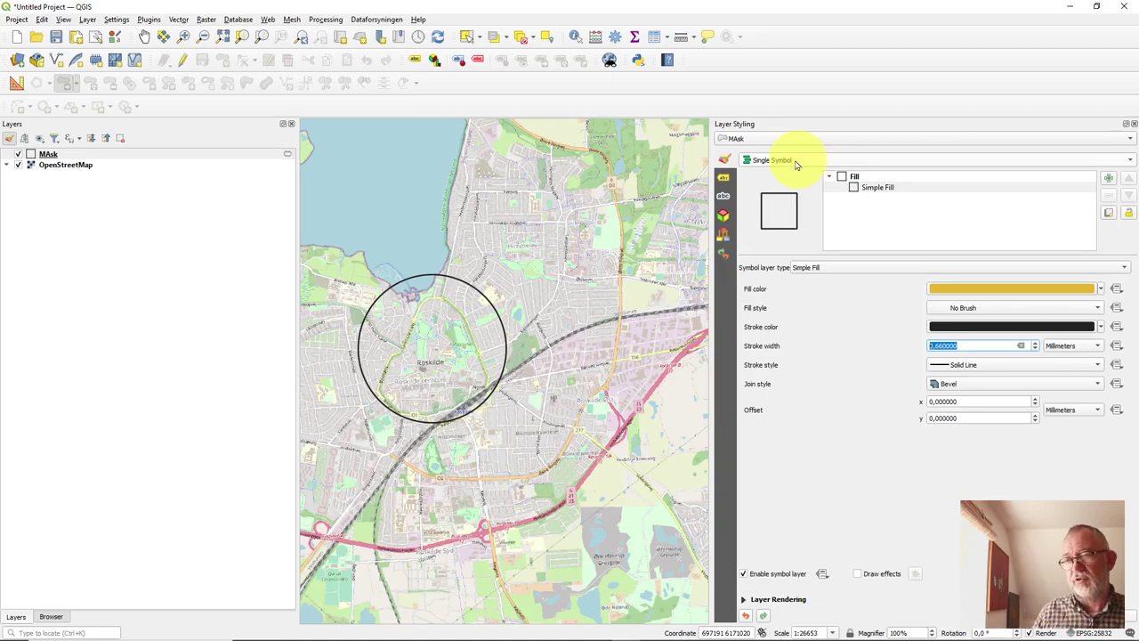
pyautogui.click(783, 162)
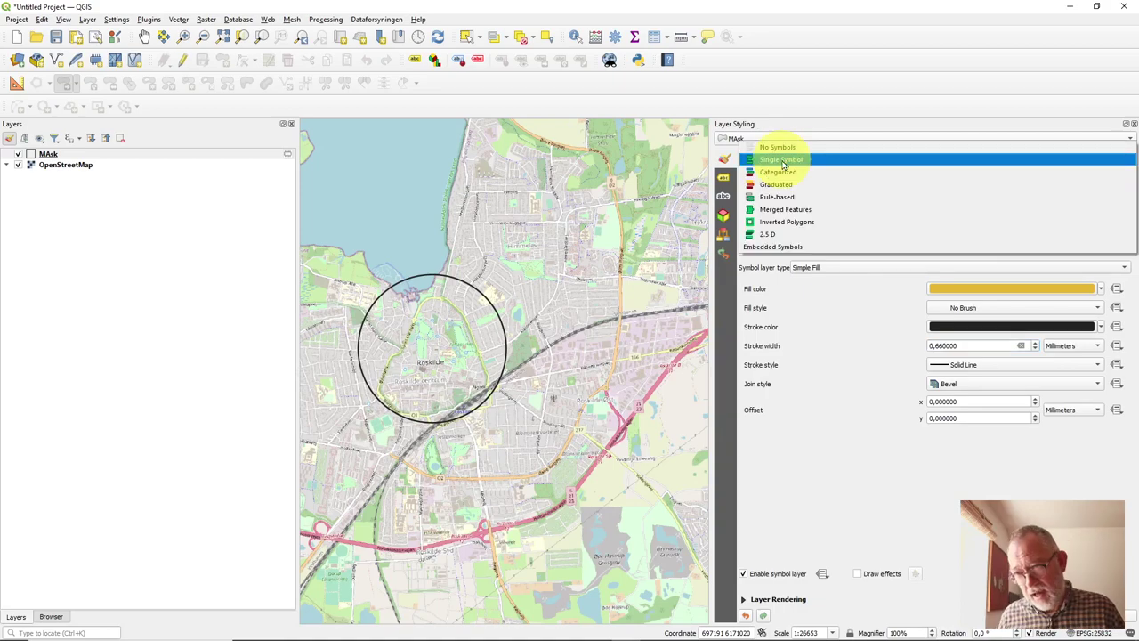
pyautogui.click(796, 223)
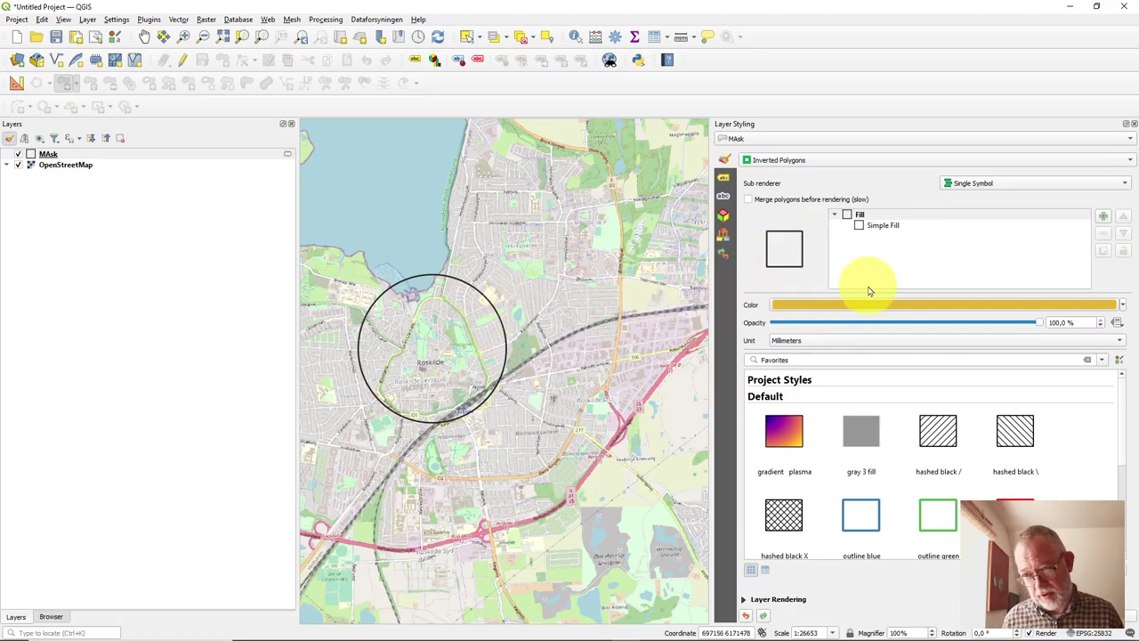
# Step: Change the inverted symbol's Simple Fill style from No Brush to Solid
pyautogui.click(886, 228)
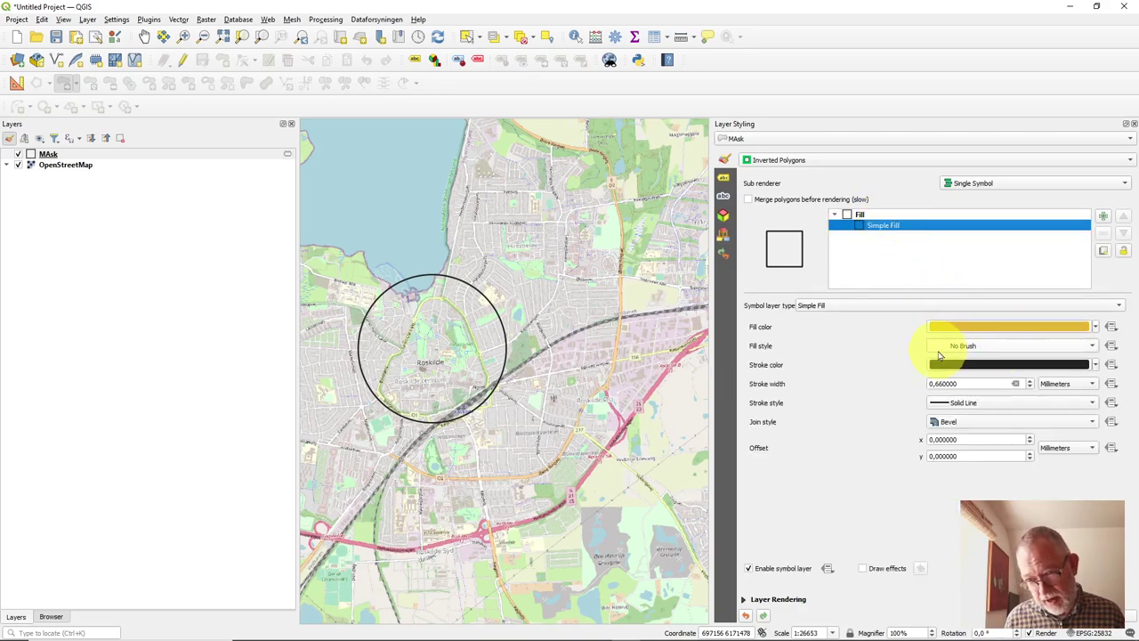
pyautogui.click(963, 347)
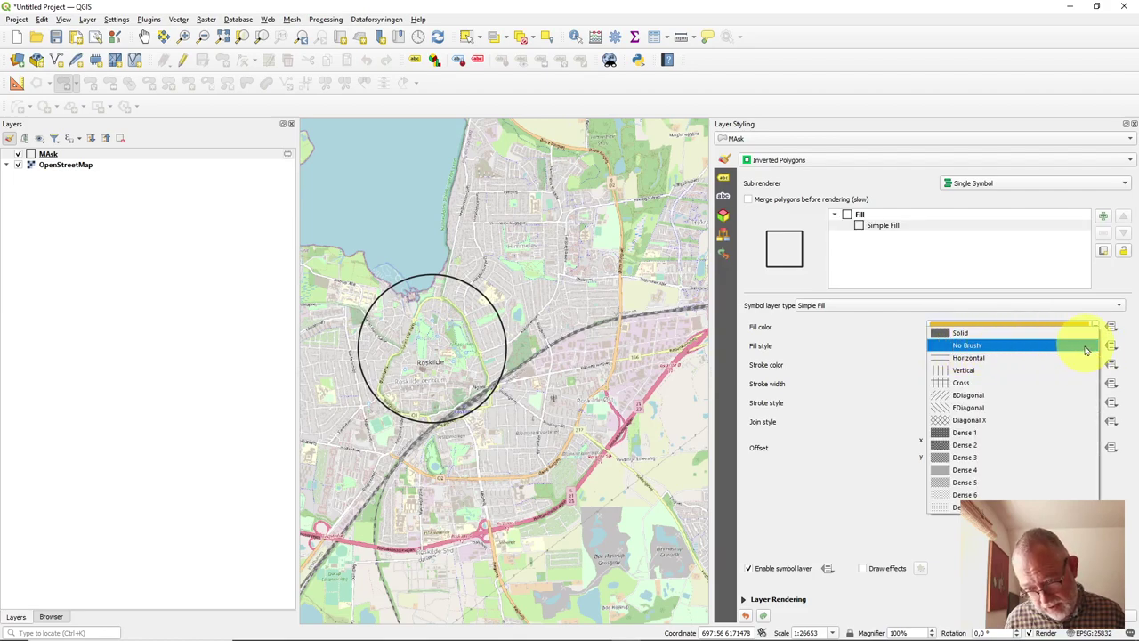
pyautogui.click(1009, 332)
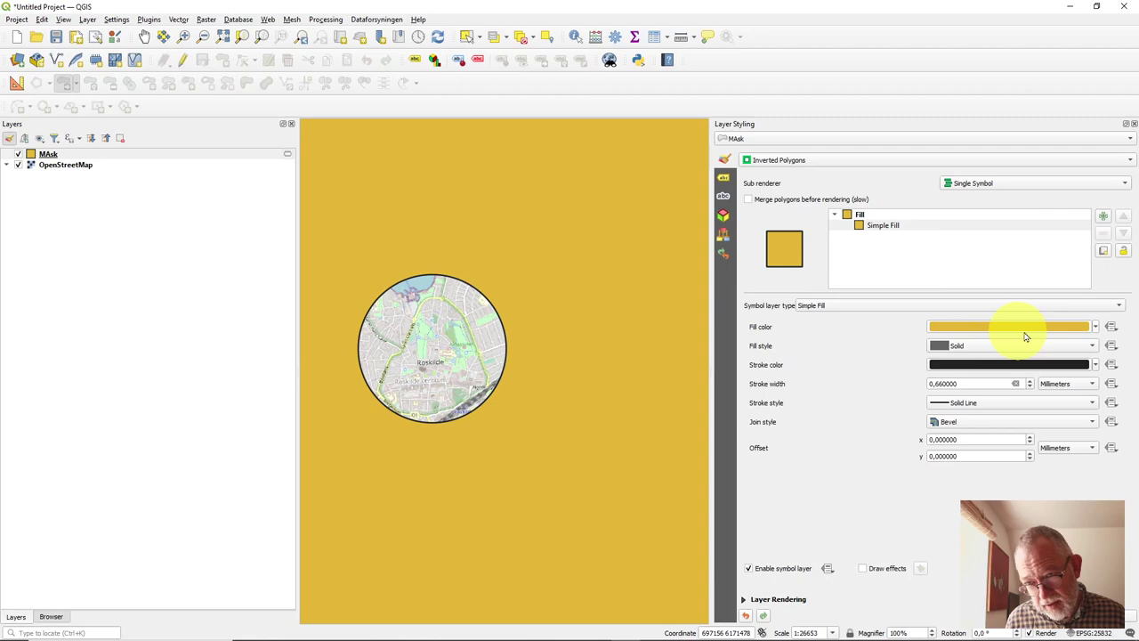
# Step: Set the mask fill colour to white (0% saturation, 100% value) at 75% opacity
pyautogui.click(1074, 326)
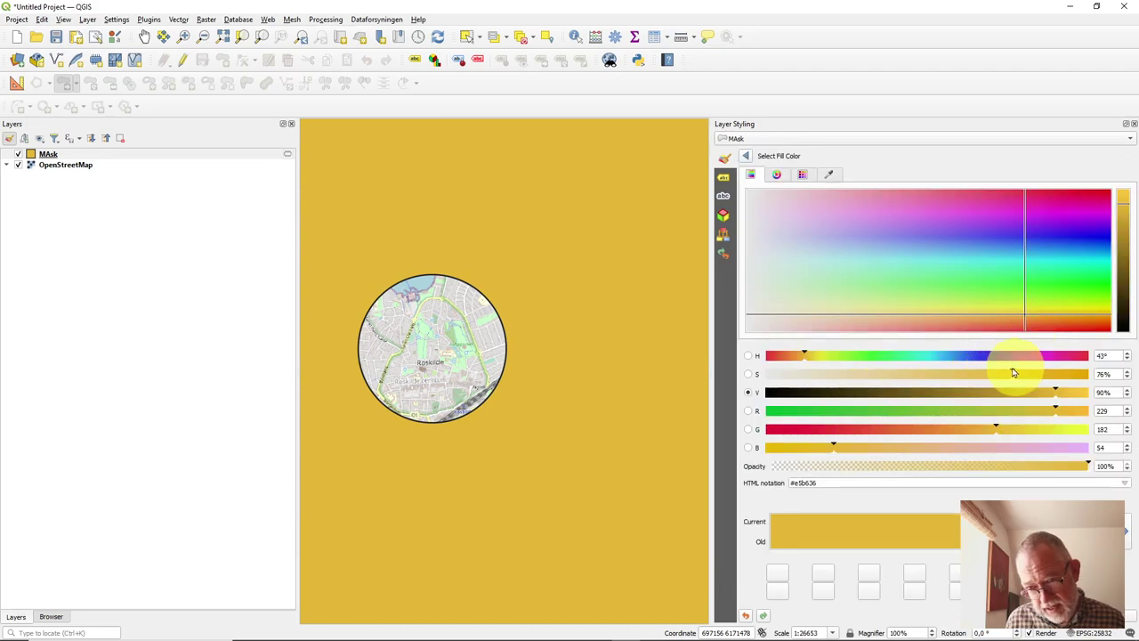
pyautogui.moveTo(1011, 371); pyautogui.dragTo(762, 383)
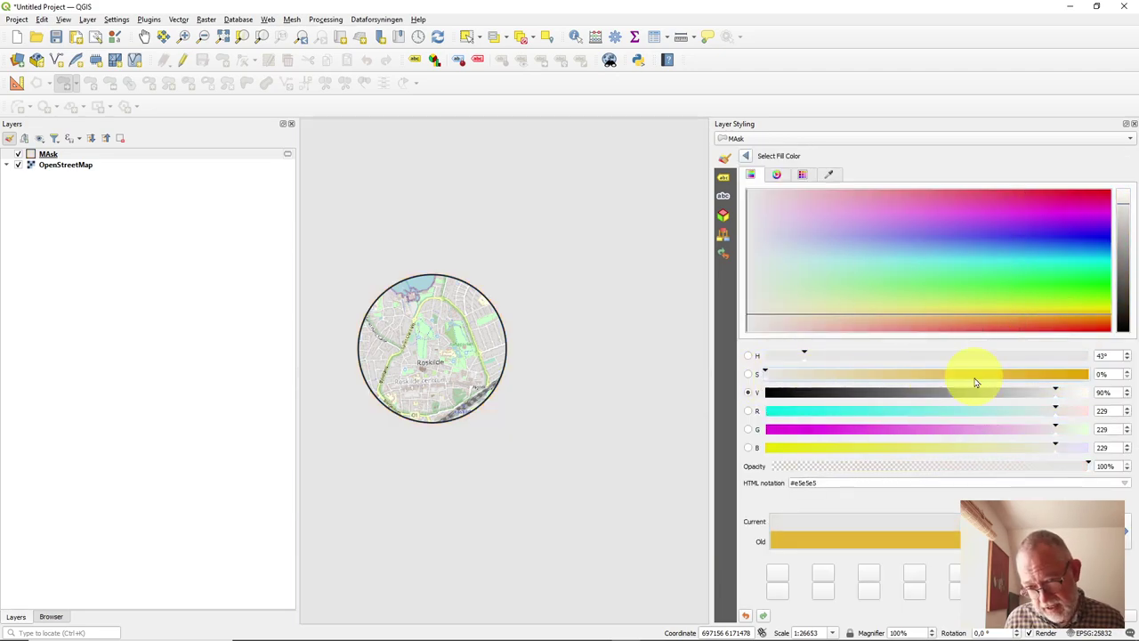
pyautogui.moveTo(1057, 392); pyautogui.dragTo(1098, 388)
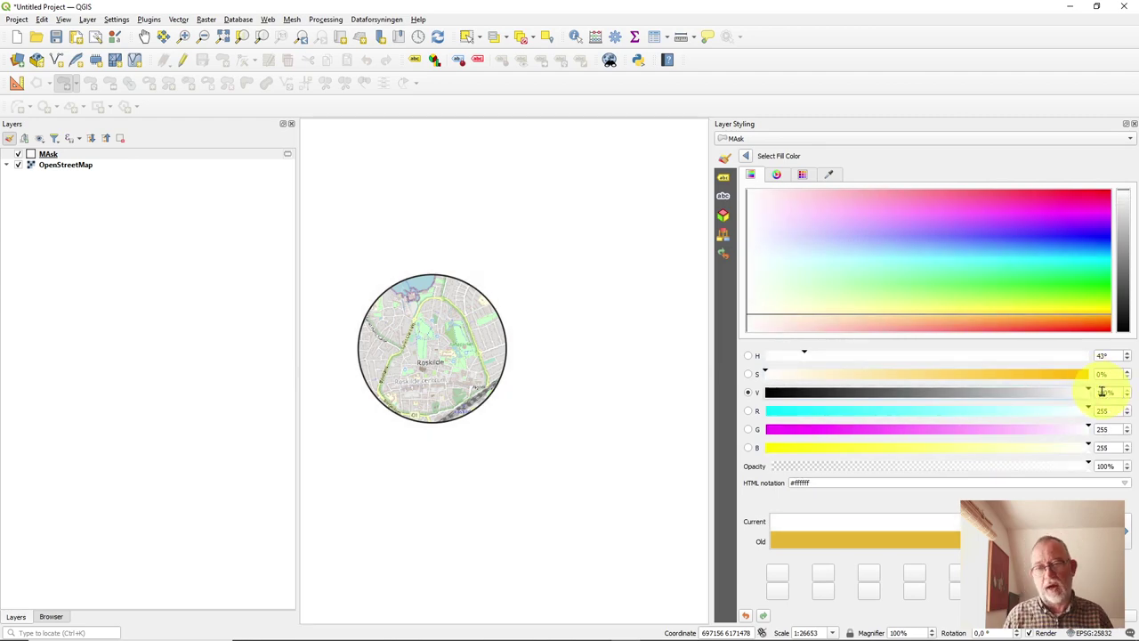
pyautogui.moveTo(1054, 474); pyautogui.dragTo(1010, 463)
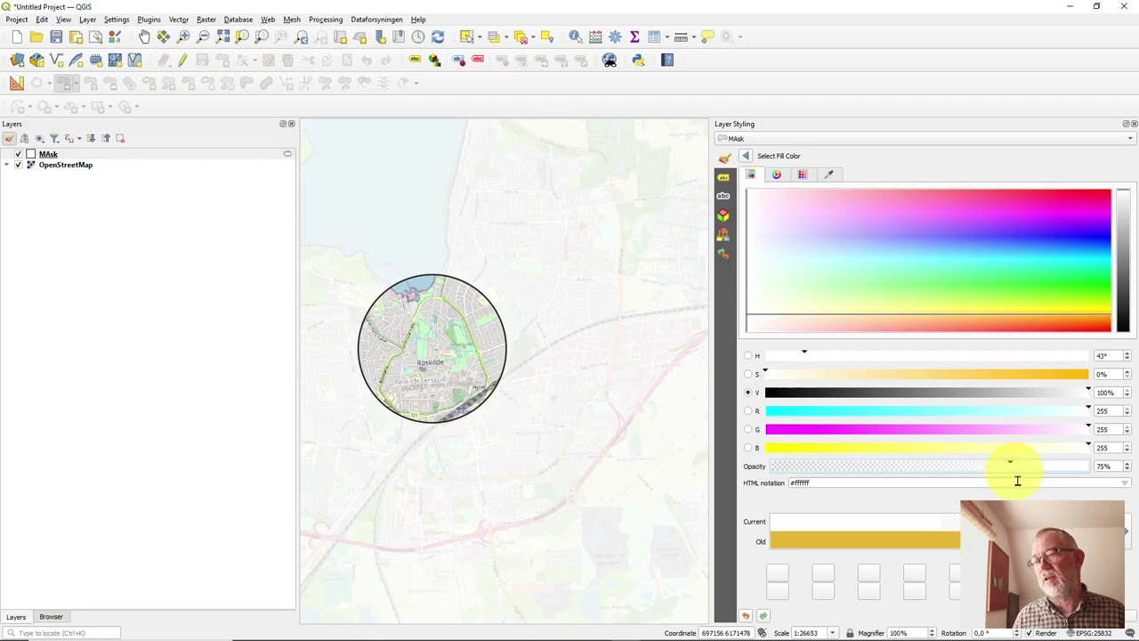
pyautogui.click(746, 157)
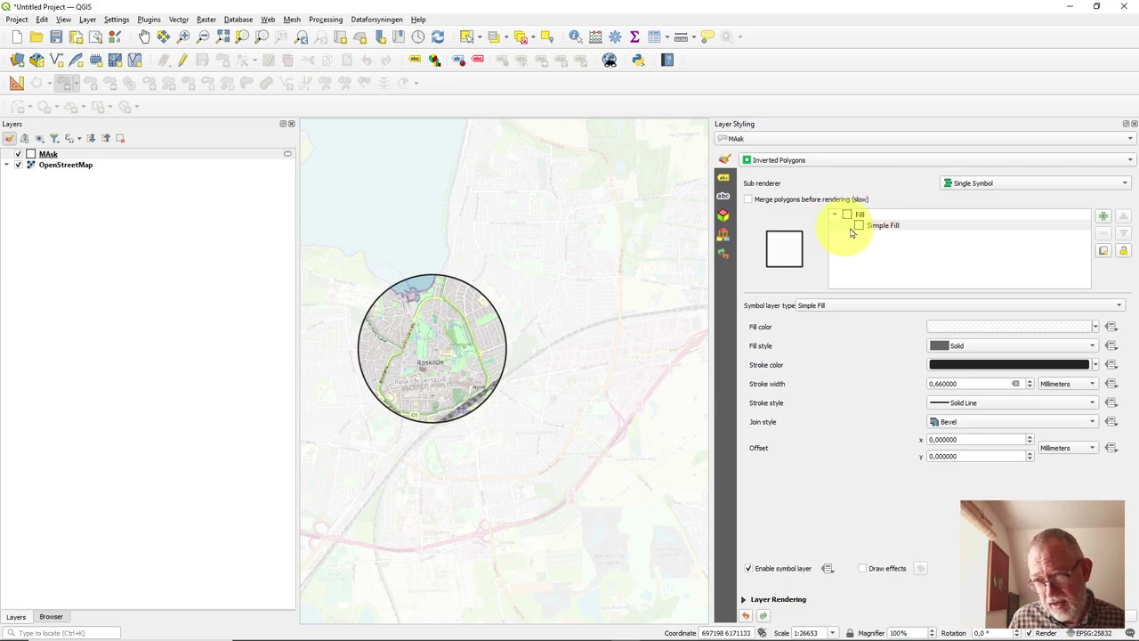
# Step: Switch the MAsk Simple Fill symbol layer type to Shapeburst Fill
pyautogui.click(895, 228)
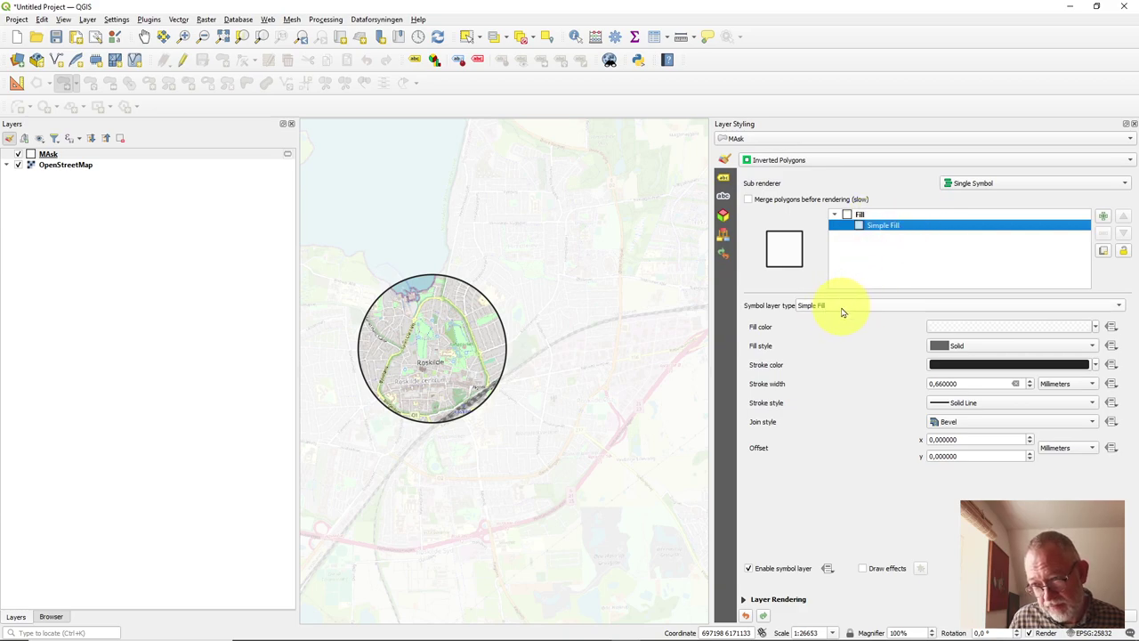
pyautogui.click(872, 308)
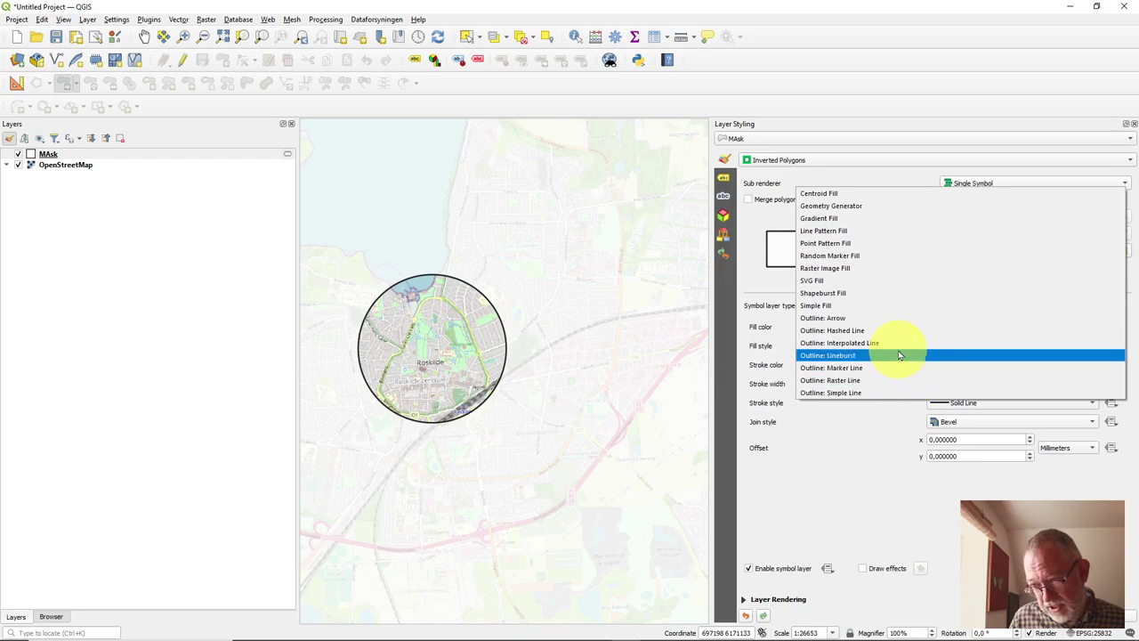
pyautogui.click(868, 303)
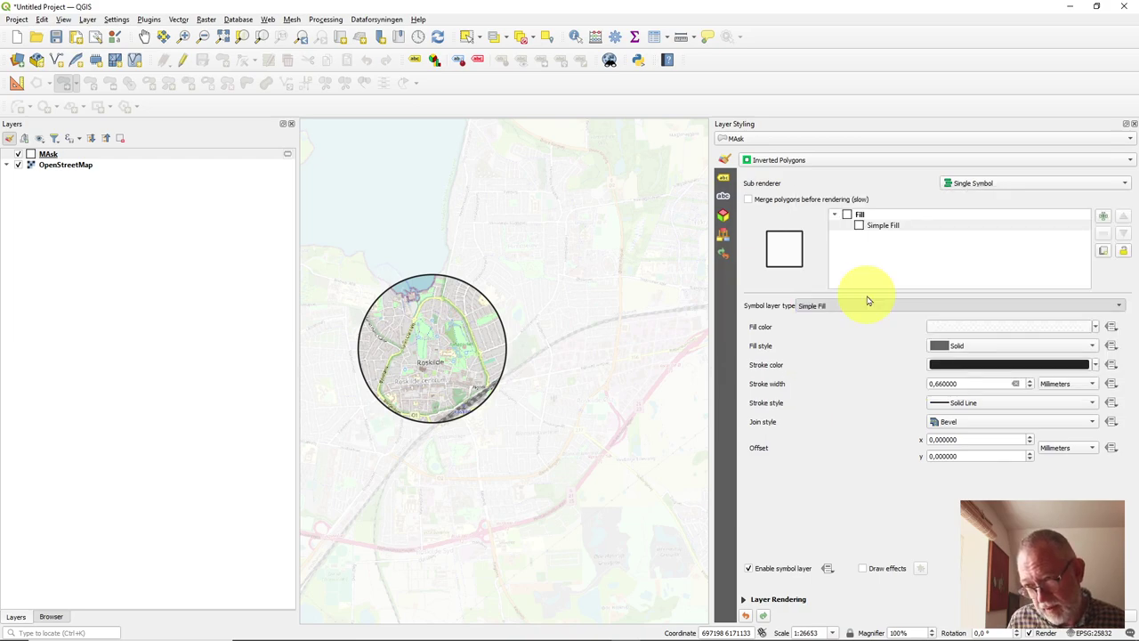
pyautogui.scroll(1, 872, 303)
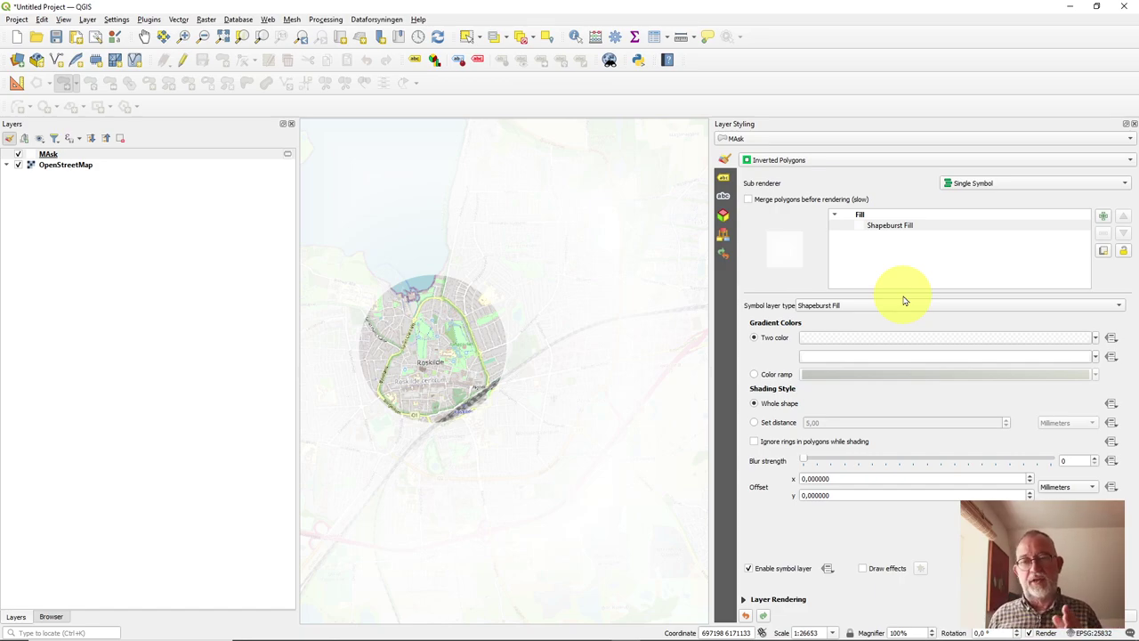
# Step: Set the shapeburst gradient colours to black and white at 72% opacity
pyautogui.click(1095, 338)
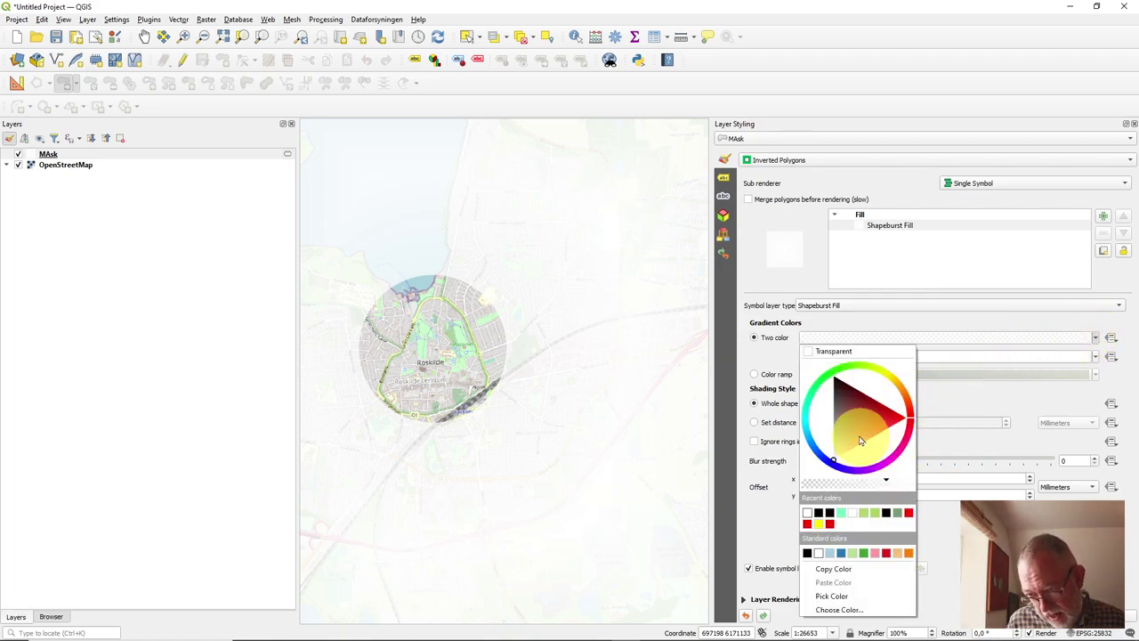
pyautogui.click(839, 398)
pyautogui.moveTo(839, 398)
pyautogui.mouseDown()
pyautogui.moveTo(827, 361)
pyautogui.moveTo(879, 474)
pyautogui.moveTo(903, 470)
pyautogui.moveTo(887, 475)
pyautogui.moveTo(889, 488)
pyautogui.moveTo(949, 454)
pyautogui.mouseUp()
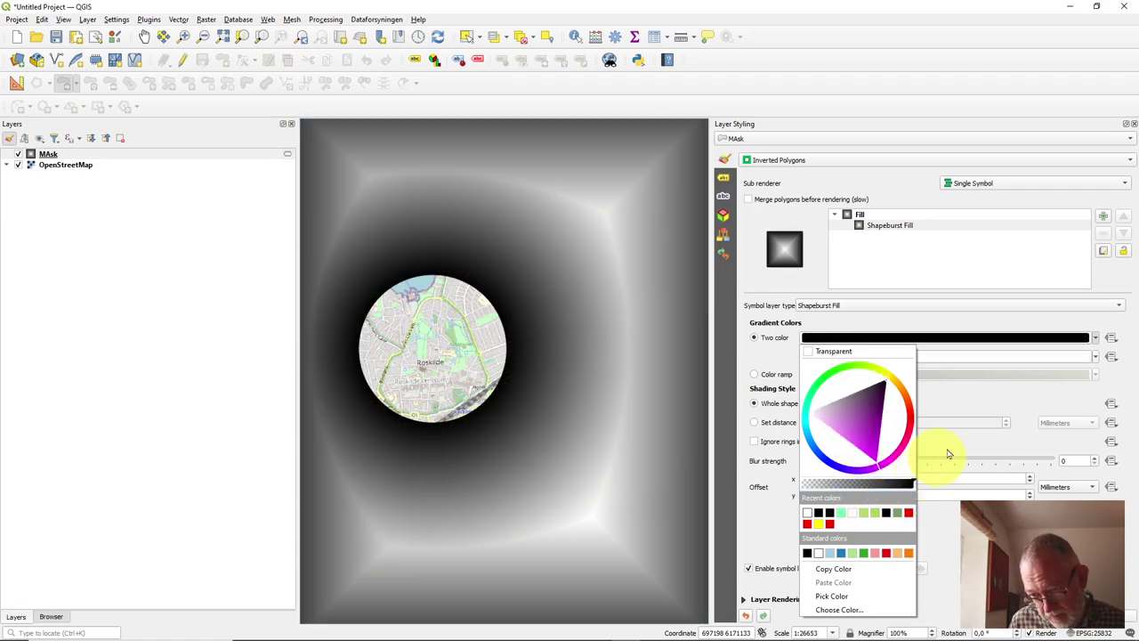
pyautogui.click(1038, 335)
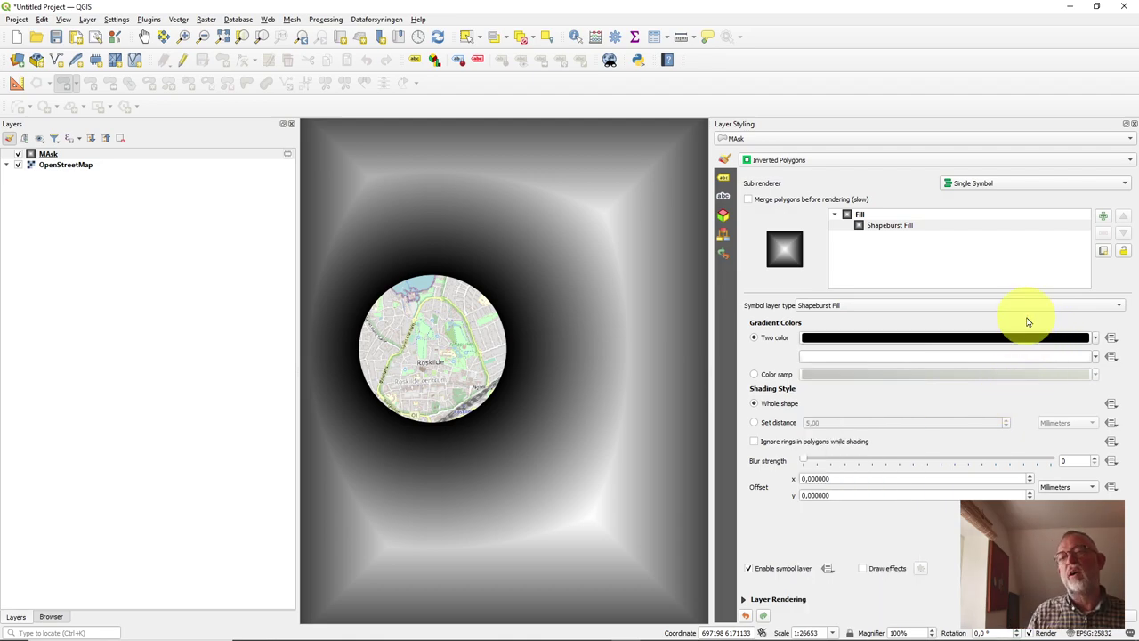
pyautogui.click(1072, 357)
pyautogui.moveTo(1052, 466); pyautogui.dragTo(999, 466)
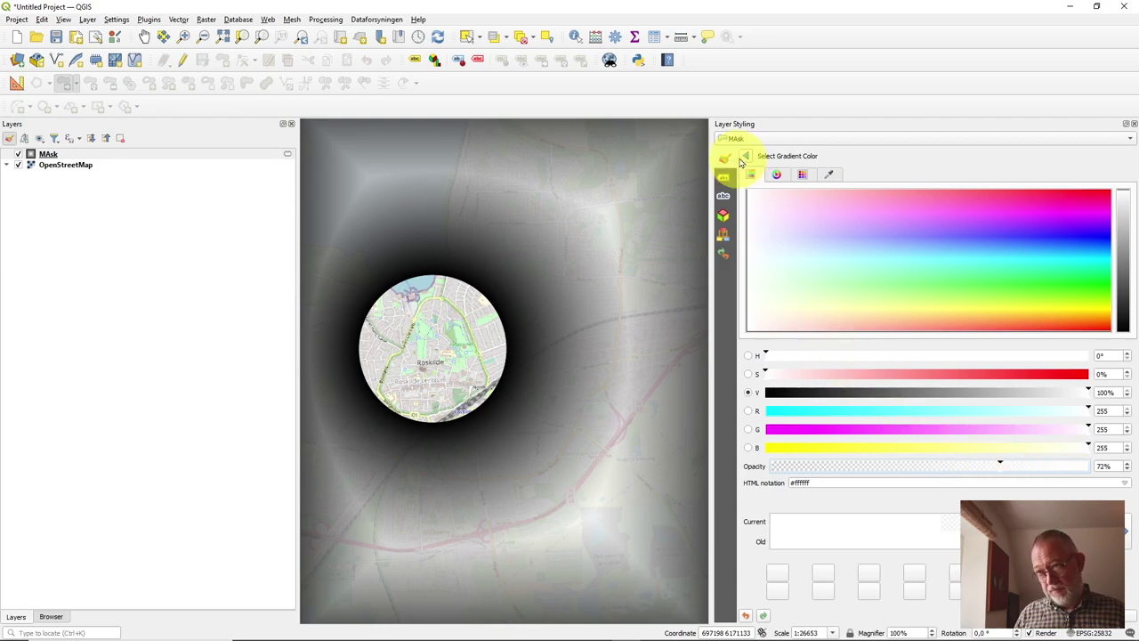
pyautogui.click(747, 157)
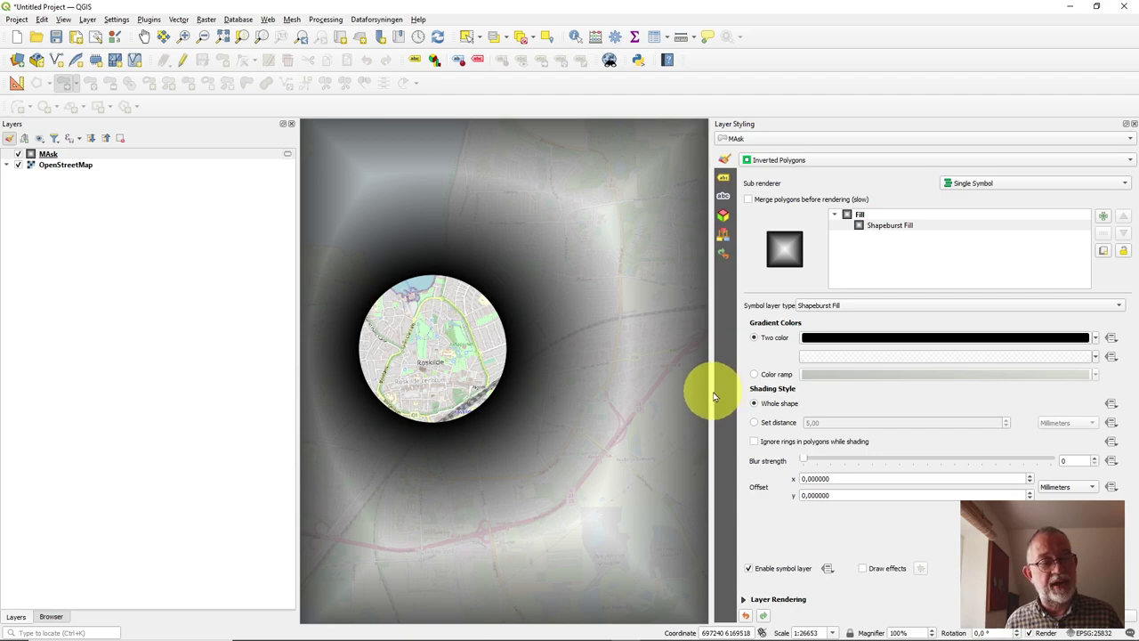
# Step: Widen the map area and choose the 5,00 mm Set distance option for shapeburst shading
pyautogui.moveTo(709, 394); pyautogui.dragTo(797, 396)
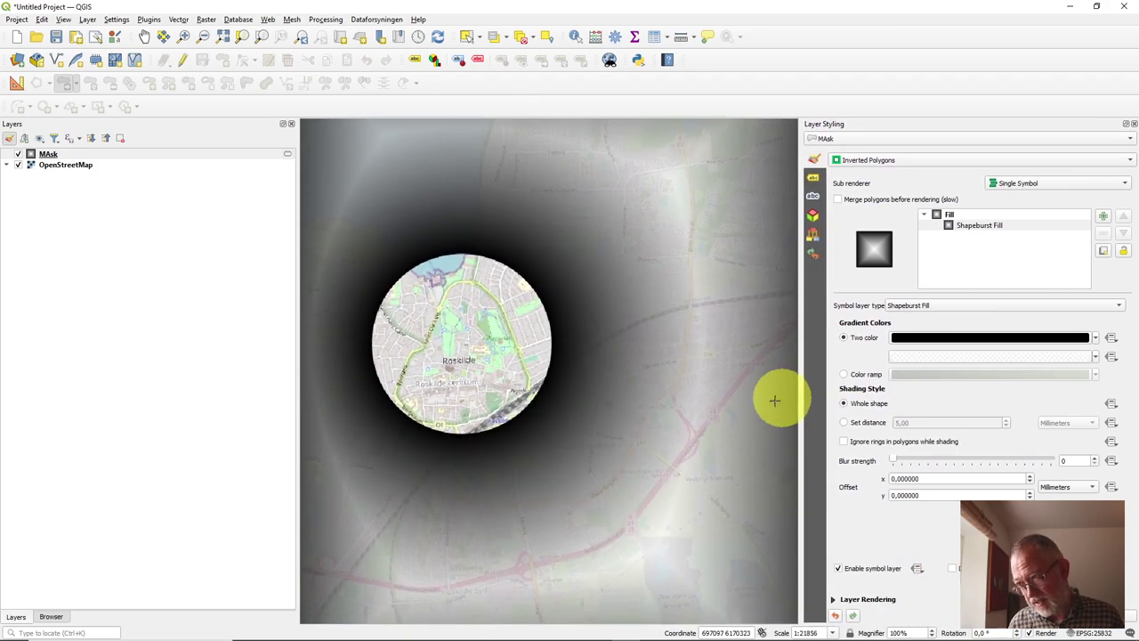
pyautogui.click(845, 422)
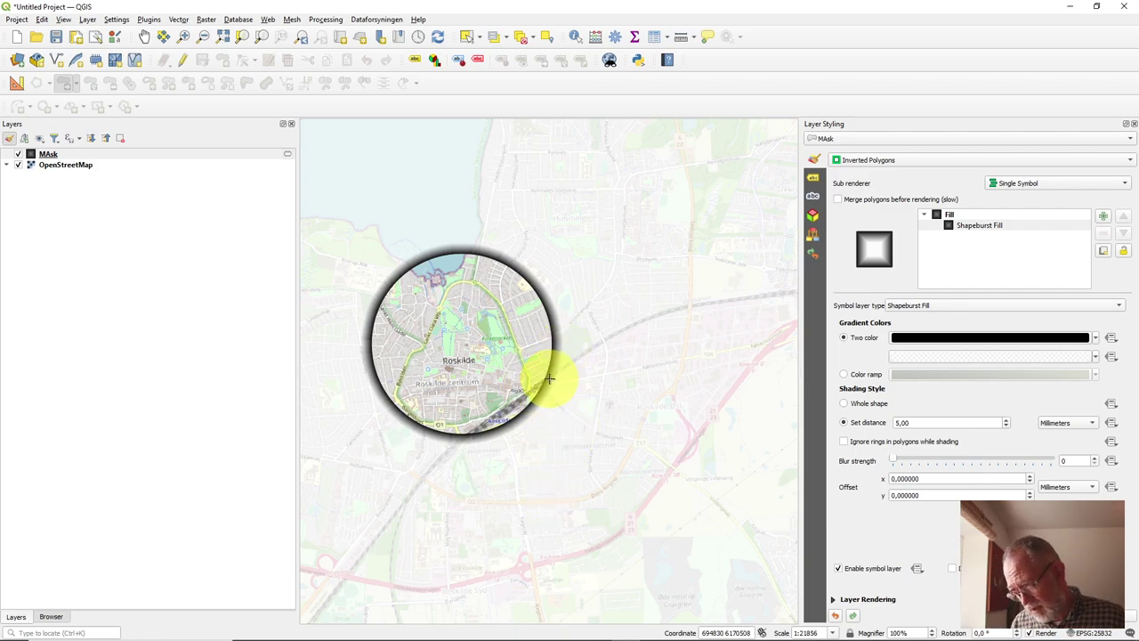
# Step: Zoom in to inspect the 5 mm dark shapeburst halo edge, then zoom back out
pyautogui.scroll(3, 546, 379)
pyautogui.scroll(1, 523, 424)
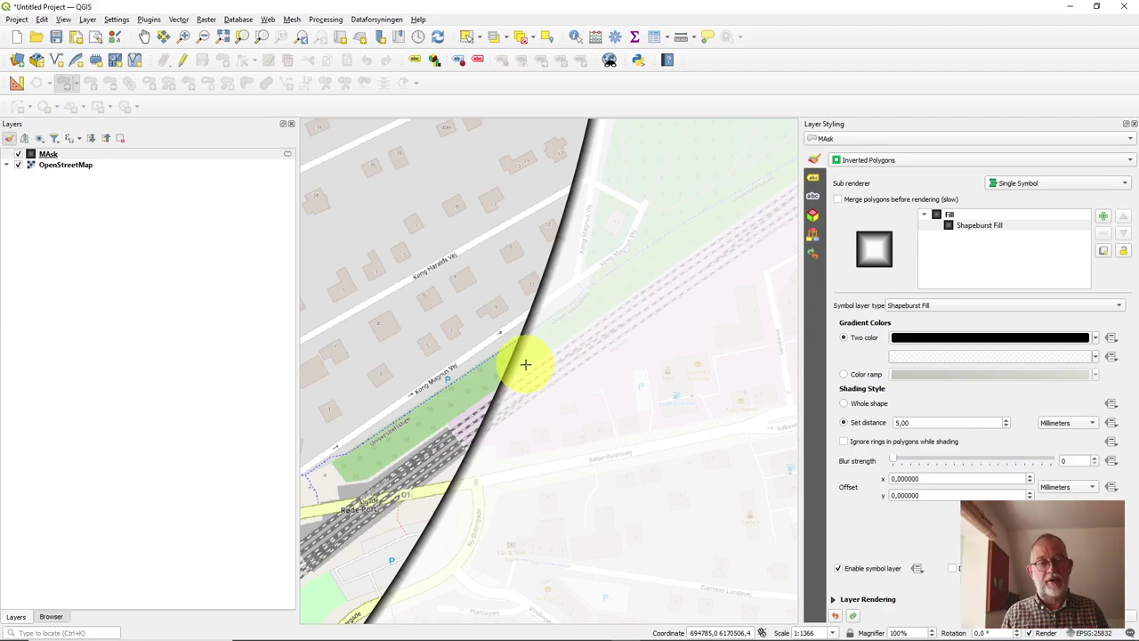
pyautogui.scroll(-3, 539, 365)
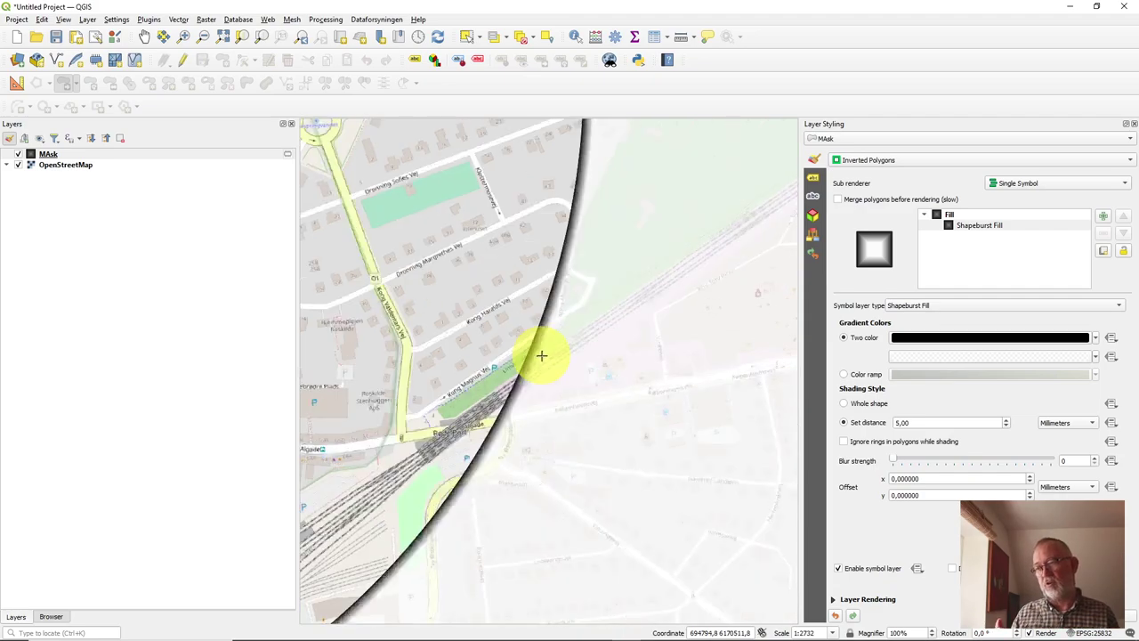
pyautogui.scroll(-1, 554, 368)
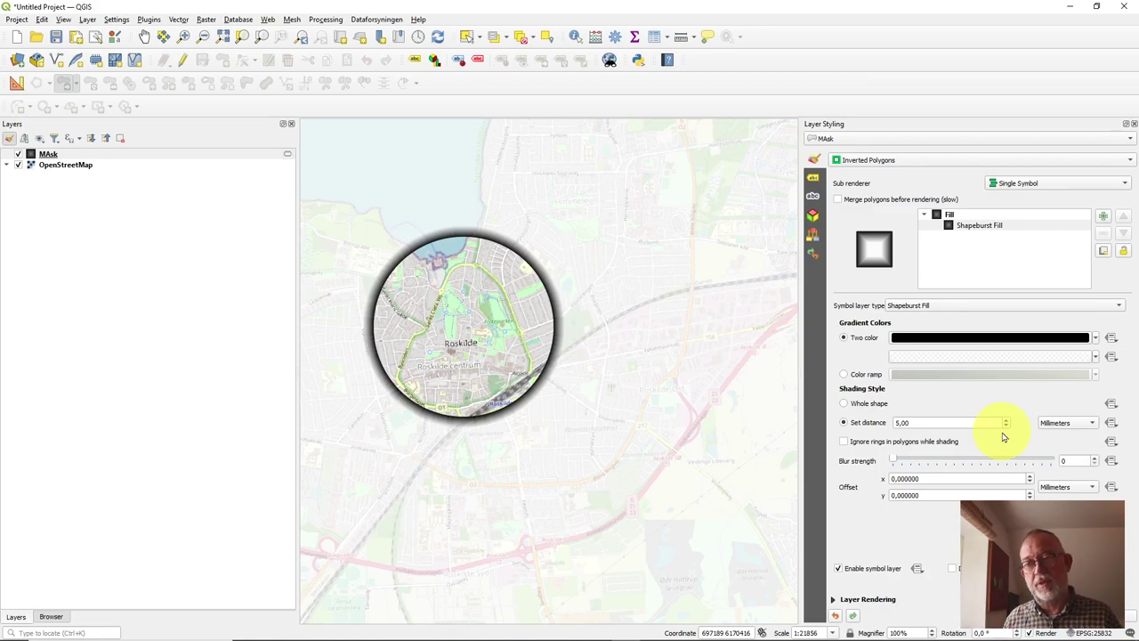
# Step: Switch the shading distance unit to Map Units and enter a distance of 200
pyautogui.click(1084, 428)
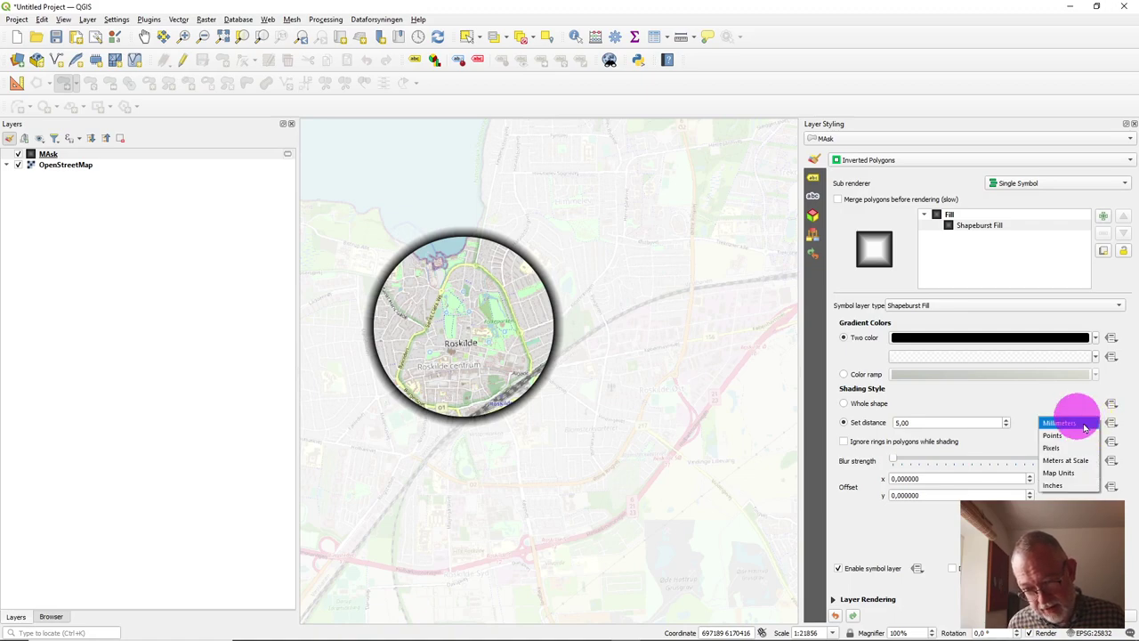
pyautogui.click(1085, 476)
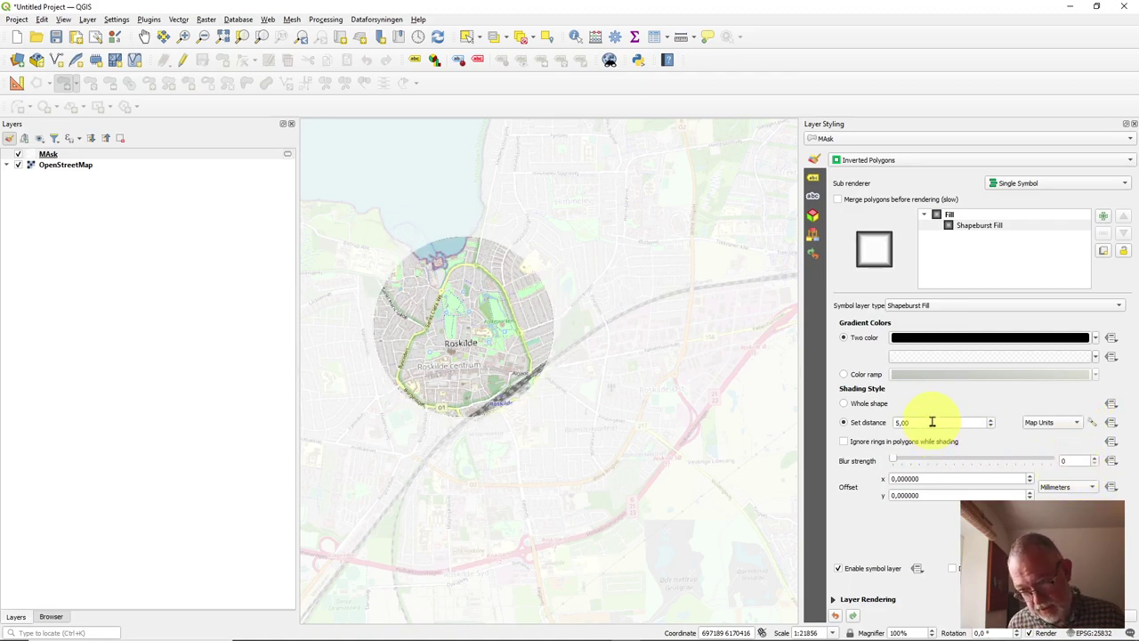
pyautogui.moveTo(921, 422); pyautogui.dragTo(884, 425)
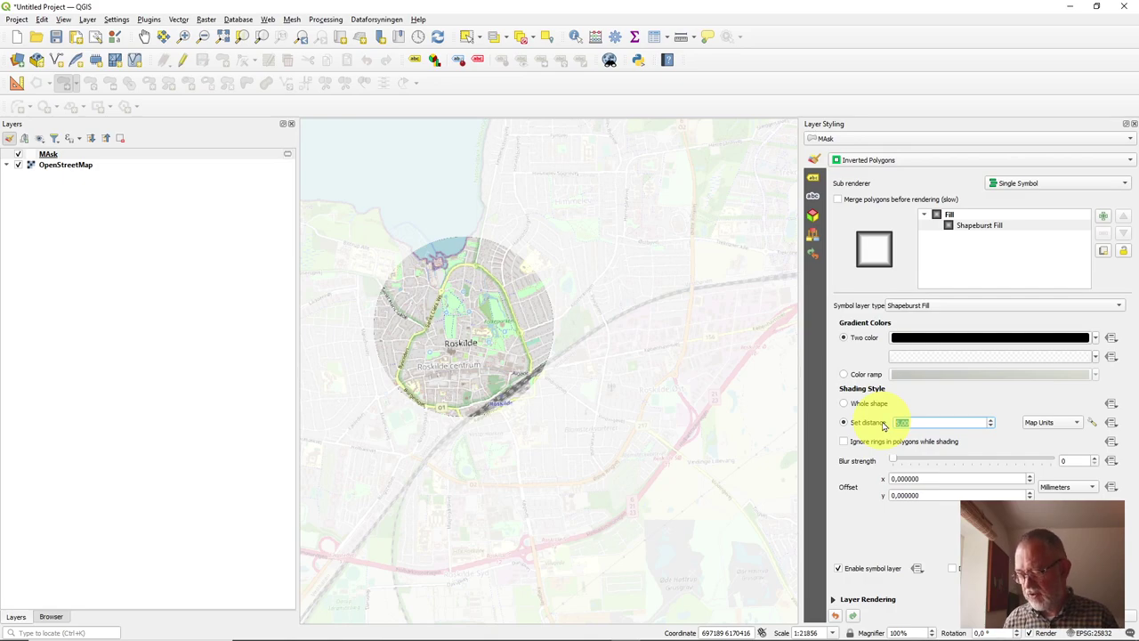
pyautogui.write('200')
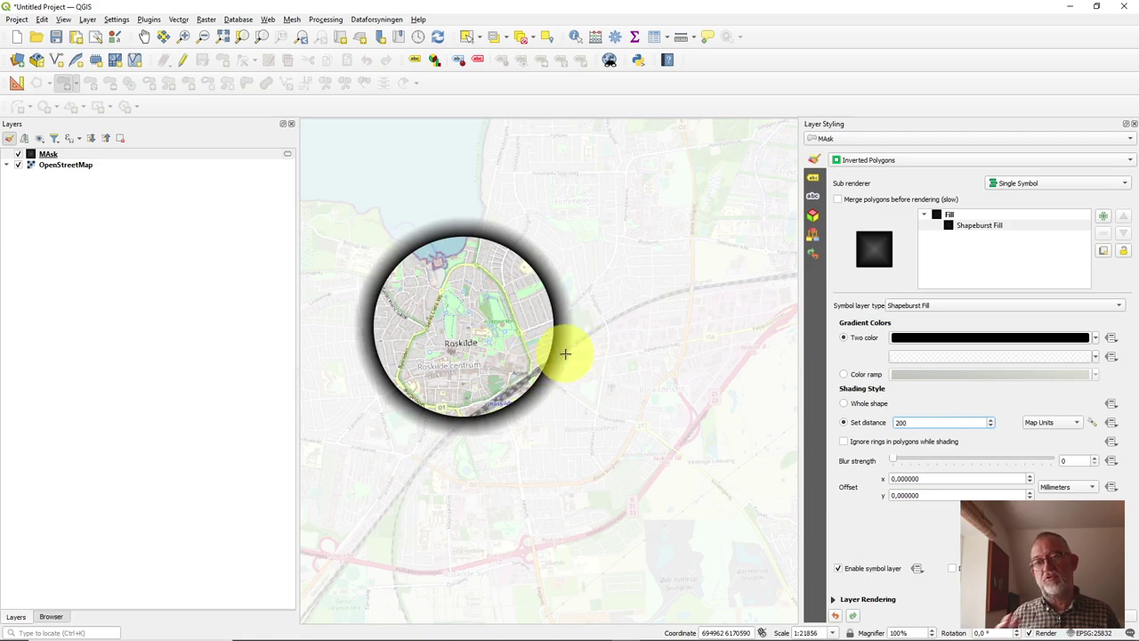
# Step: Zoom around the Roskilde circle and pan the map right to centre it in its 200-unit halo
pyautogui.scroll(1, 557, 360)
pyautogui.scroll(2, 556, 359)
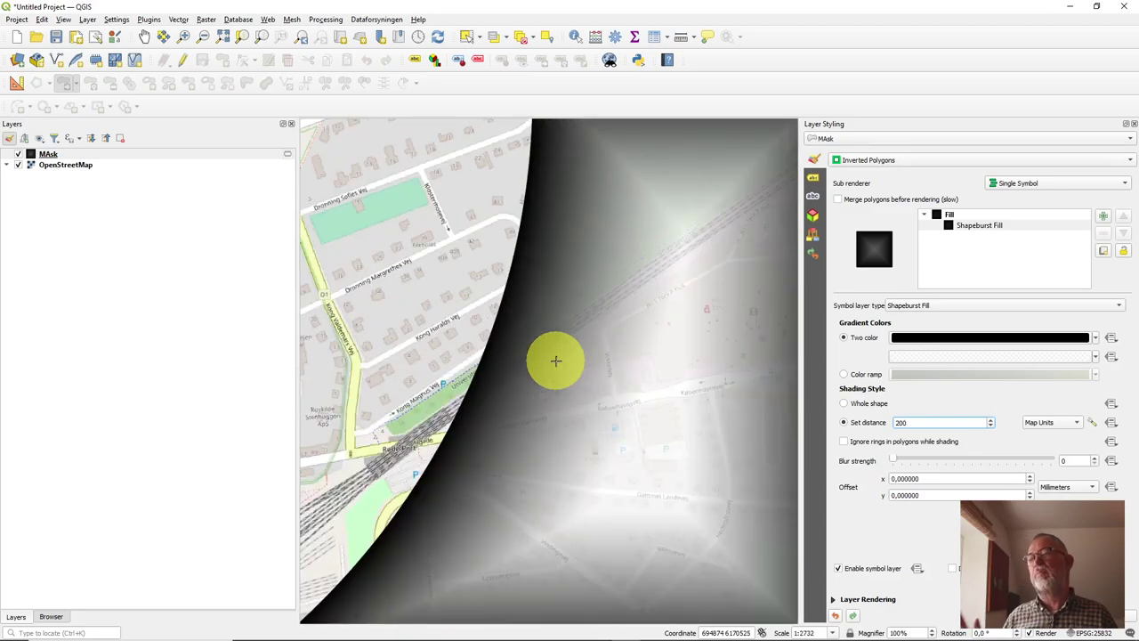
pyautogui.scroll(-1, 556, 359)
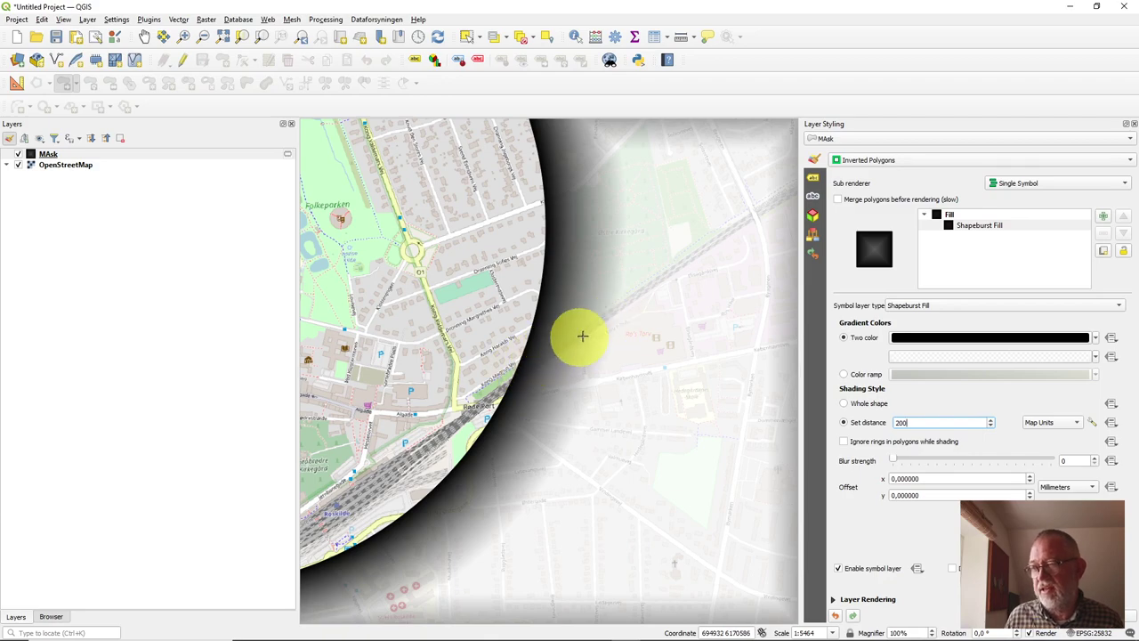
pyautogui.scroll(-2, 582, 338)
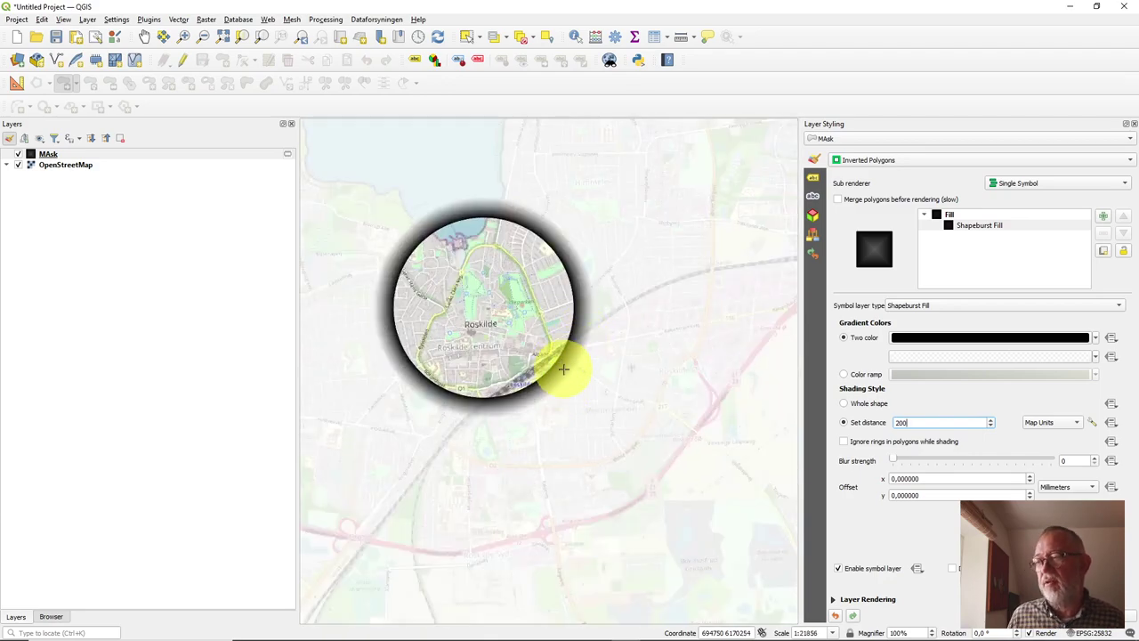
pyautogui.scroll(-2, 556, 358)
pyautogui.scroll(-1, 551, 356)
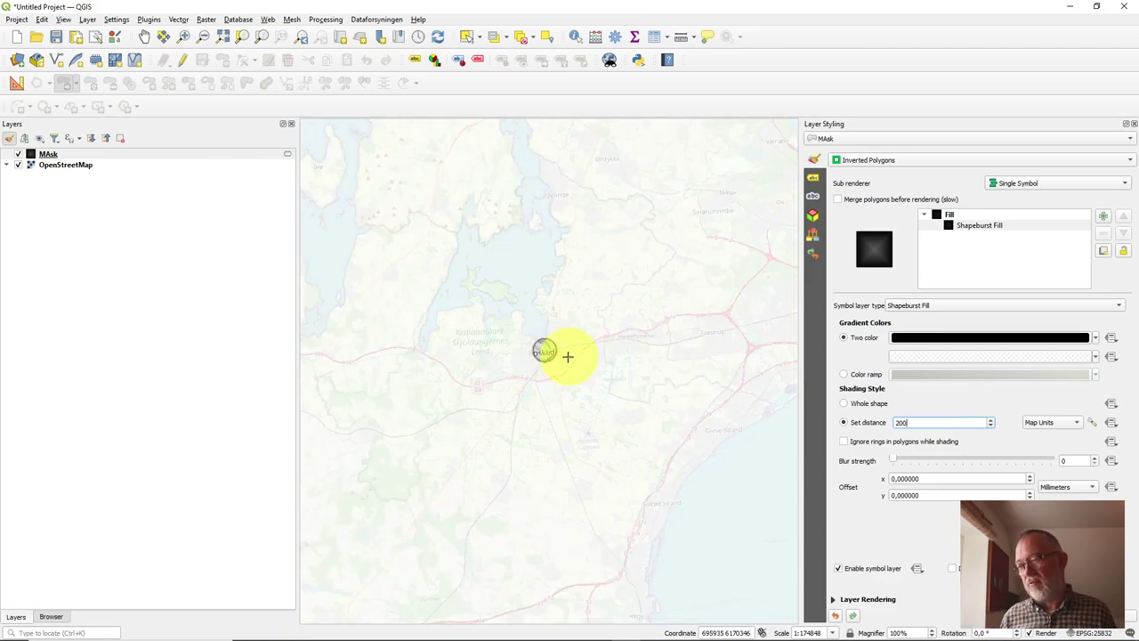
pyautogui.scroll(4, 549, 341)
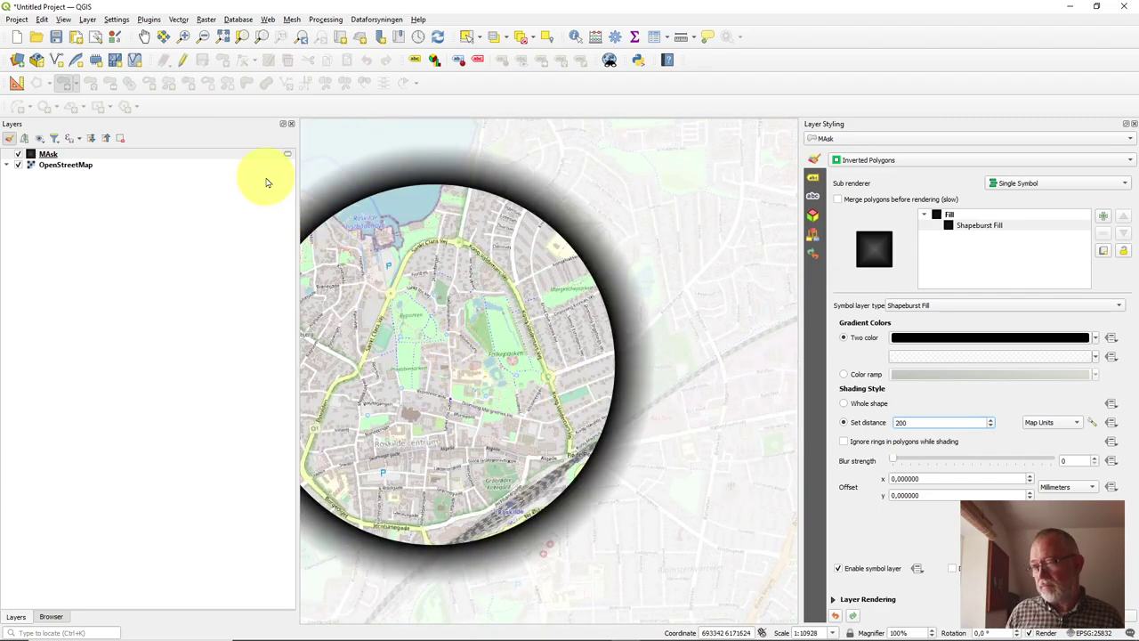
pyautogui.click(145, 38)
pyautogui.moveTo(485, 336); pyautogui.dragTo(565, 342)
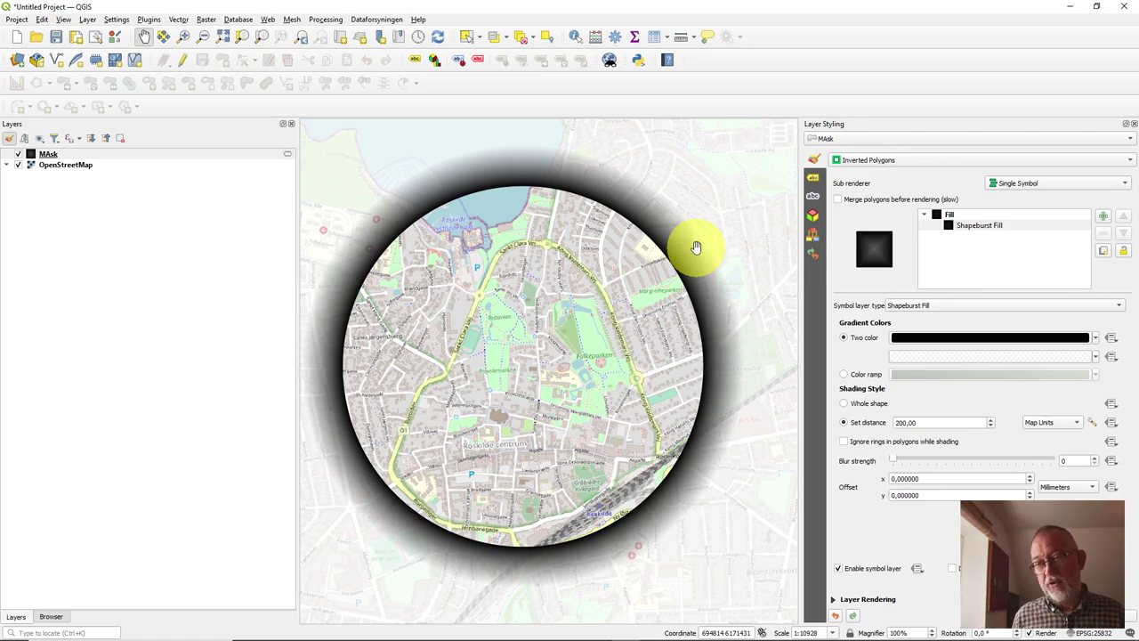
# Step: Switch the mask shading from two colours to Color ramp and show the available ramps
pyautogui.click(843, 375)
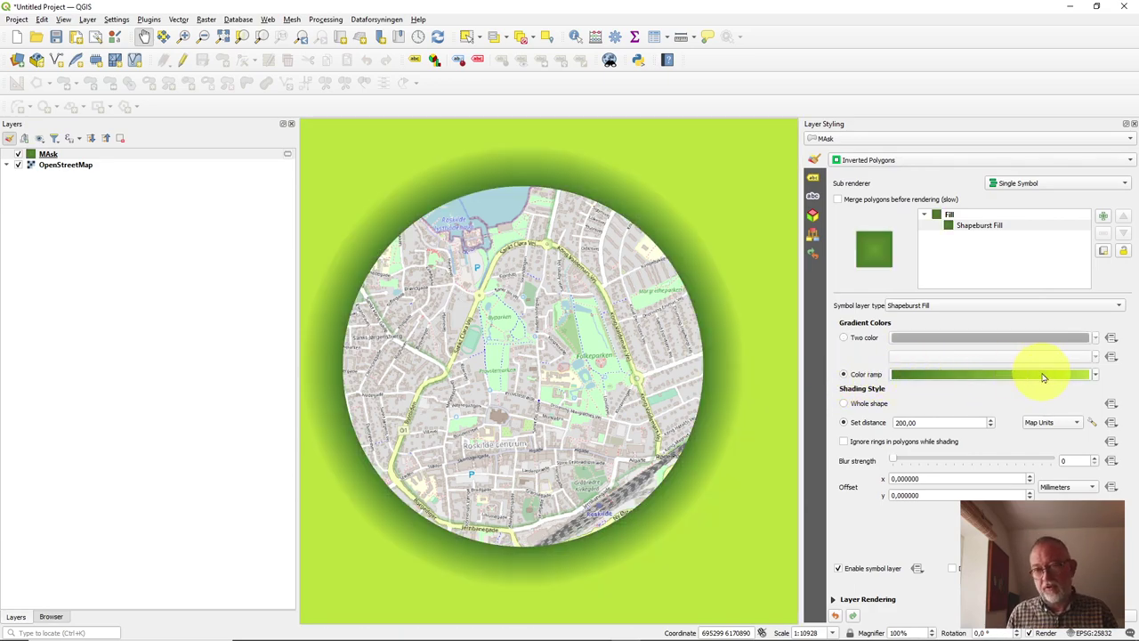
pyautogui.click(1097, 378)
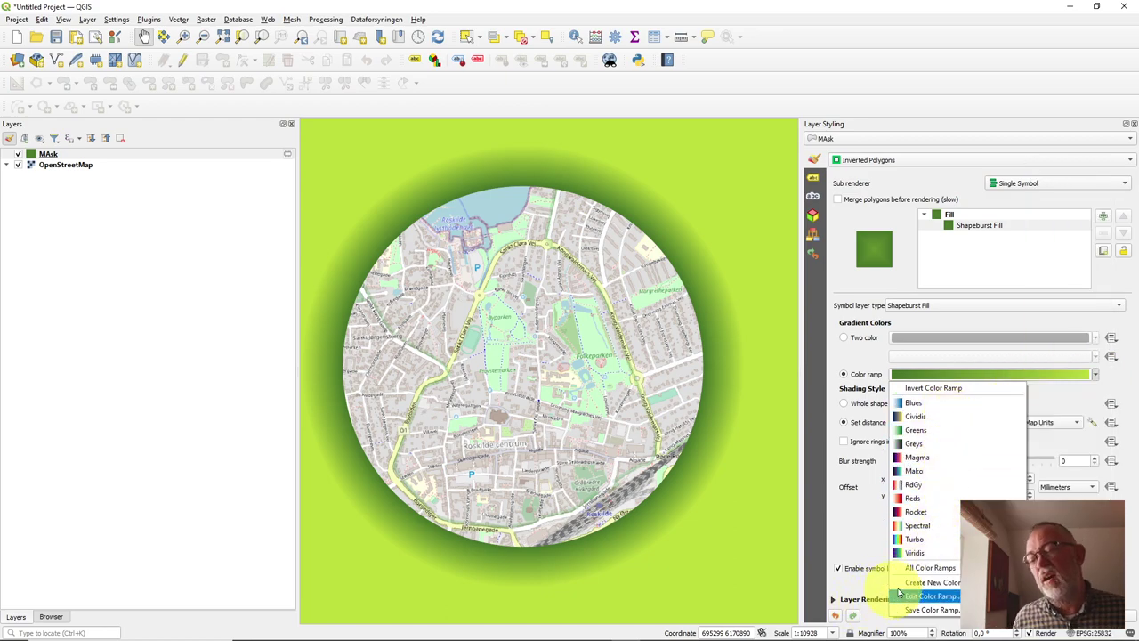
# Step: Open the green ramp in the Edit Color Ramp editor and move the dialog to the right
pyautogui.click(946, 596)
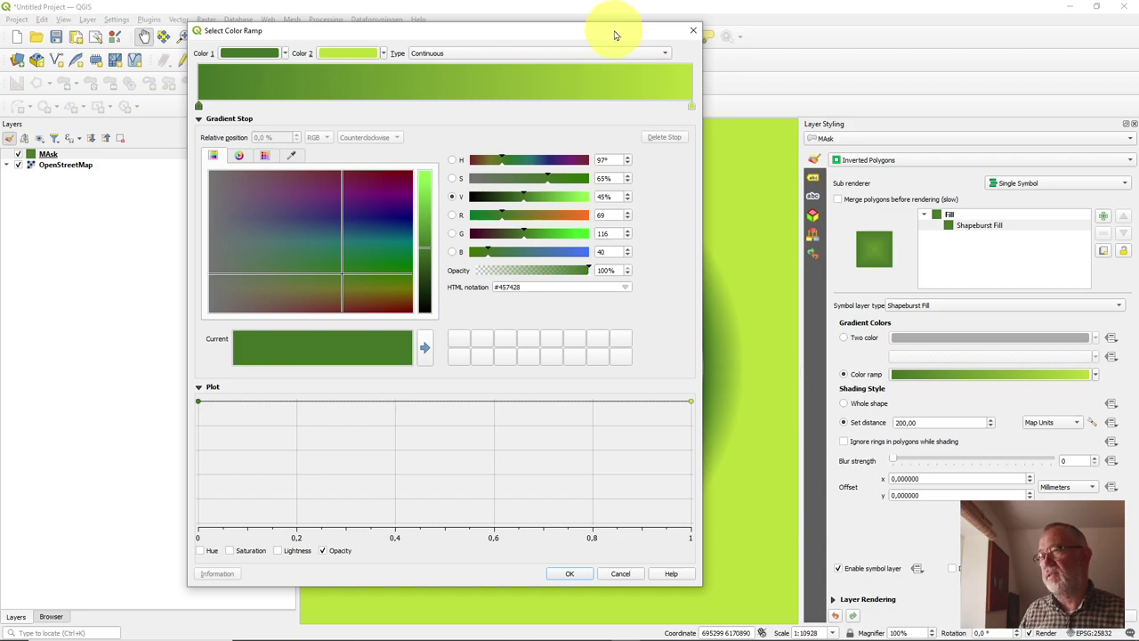
pyautogui.moveTo(614, 36); pyautogui.dragTo(716, 36)
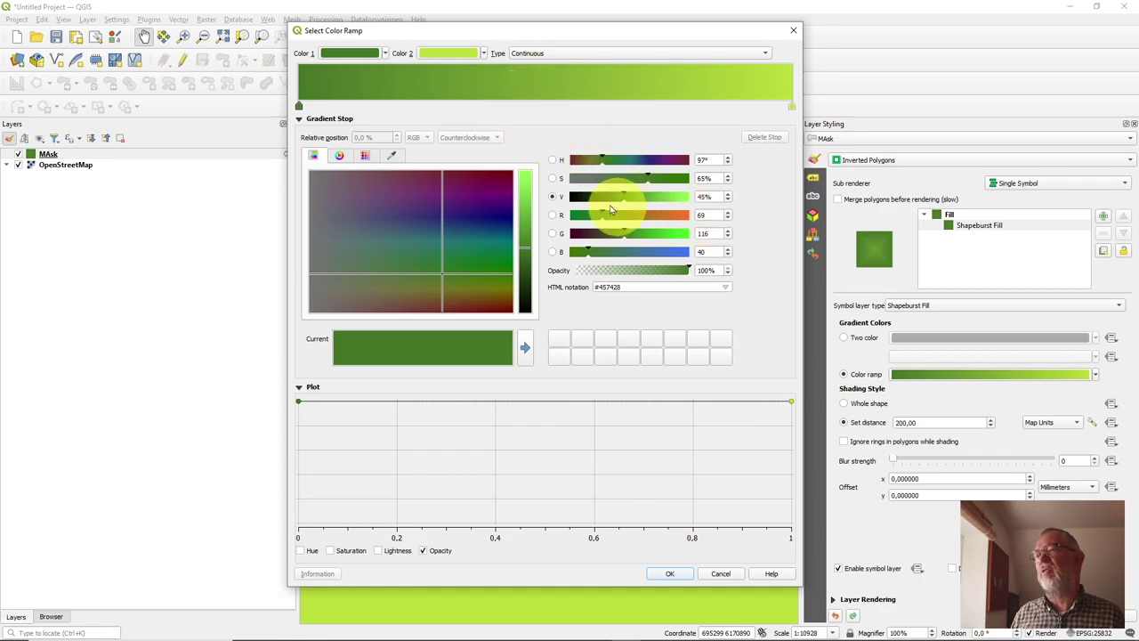
# Step: Recolour the ramp's first stop to bright red, keeping the lime #bcdc3c end stop
pyautogui.click(299, 105)
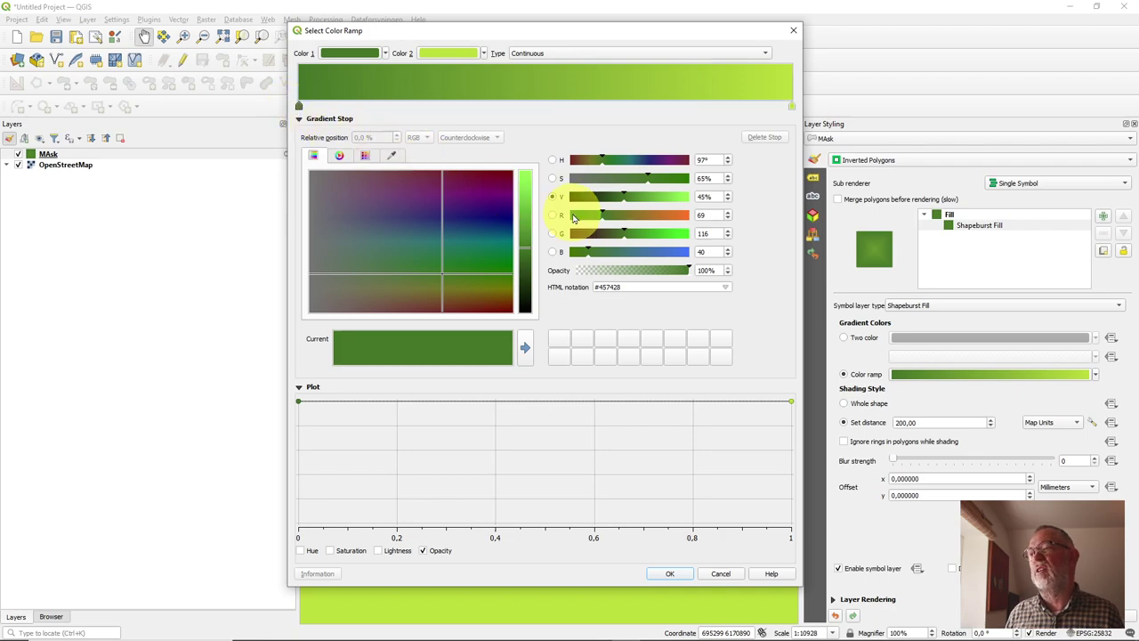
pyautogui.click(394, 191)
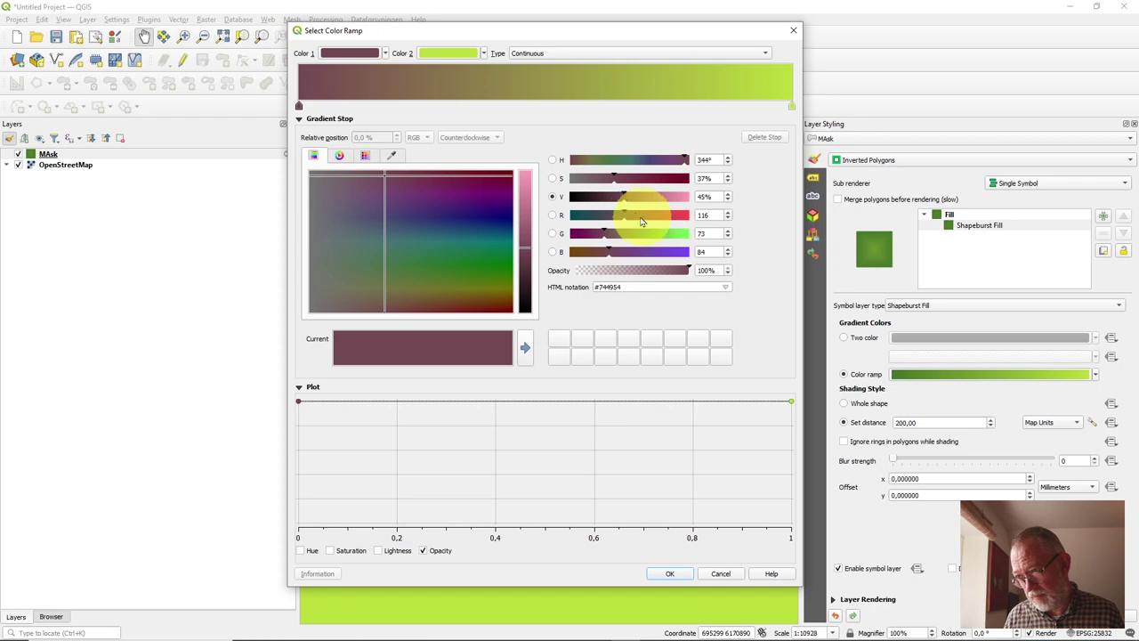
pyautogui.moveTo(621, 194); pyautogui.dragTo(678, 195)
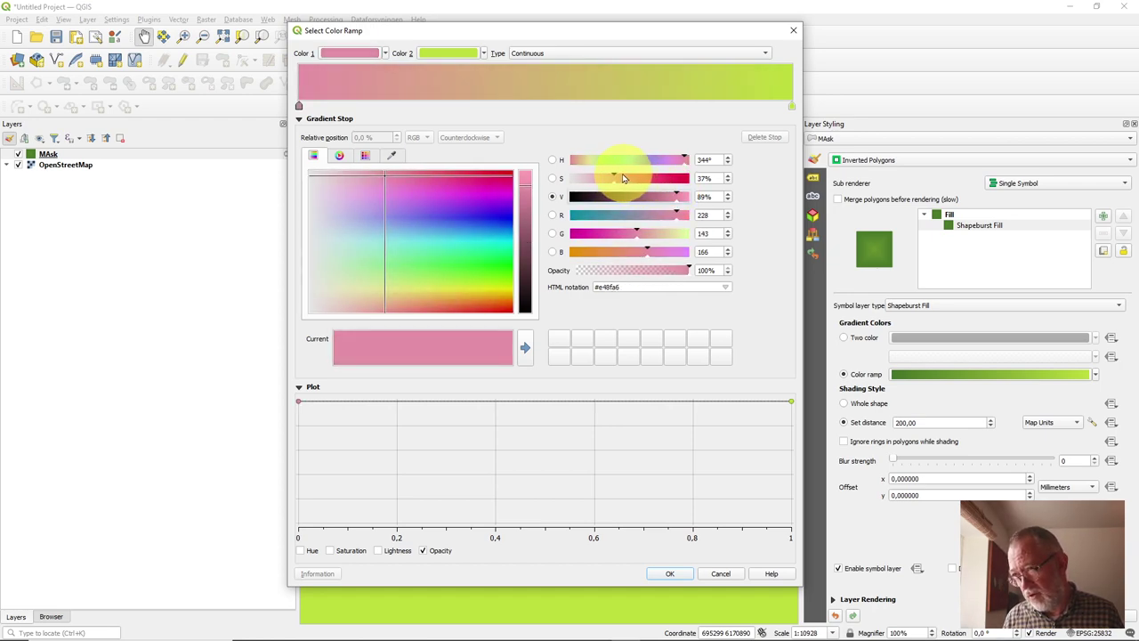
pyautogui.moveTo(615, 178); pyautogui.dragTo(686, 178)
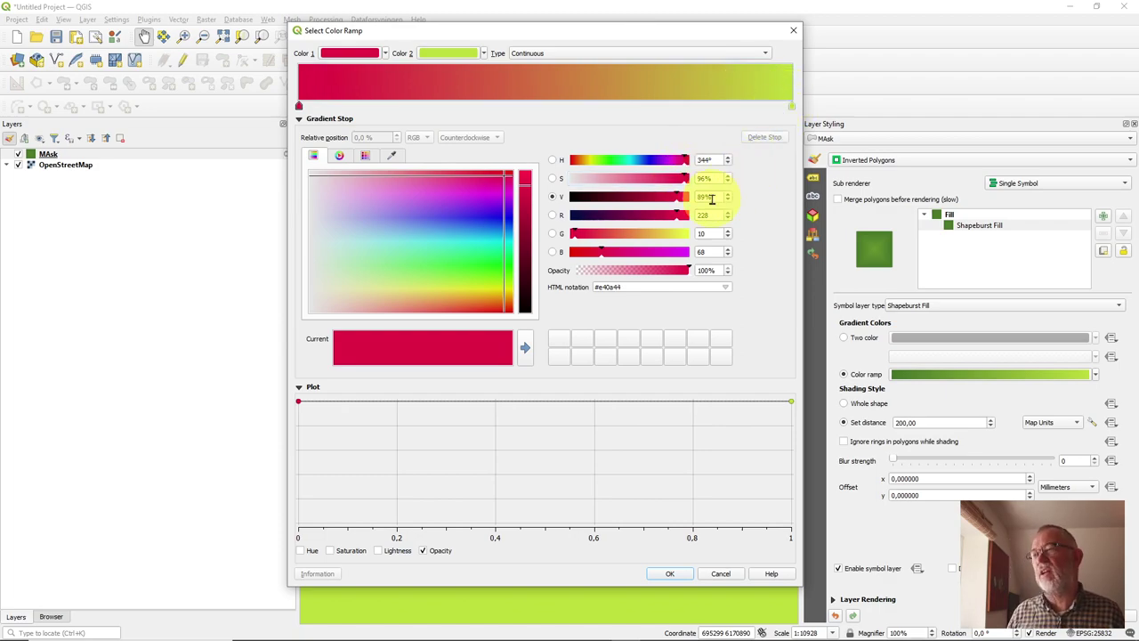
pyautogui.moveTo(684, 160); pyautogui.dragTo(614, 161)
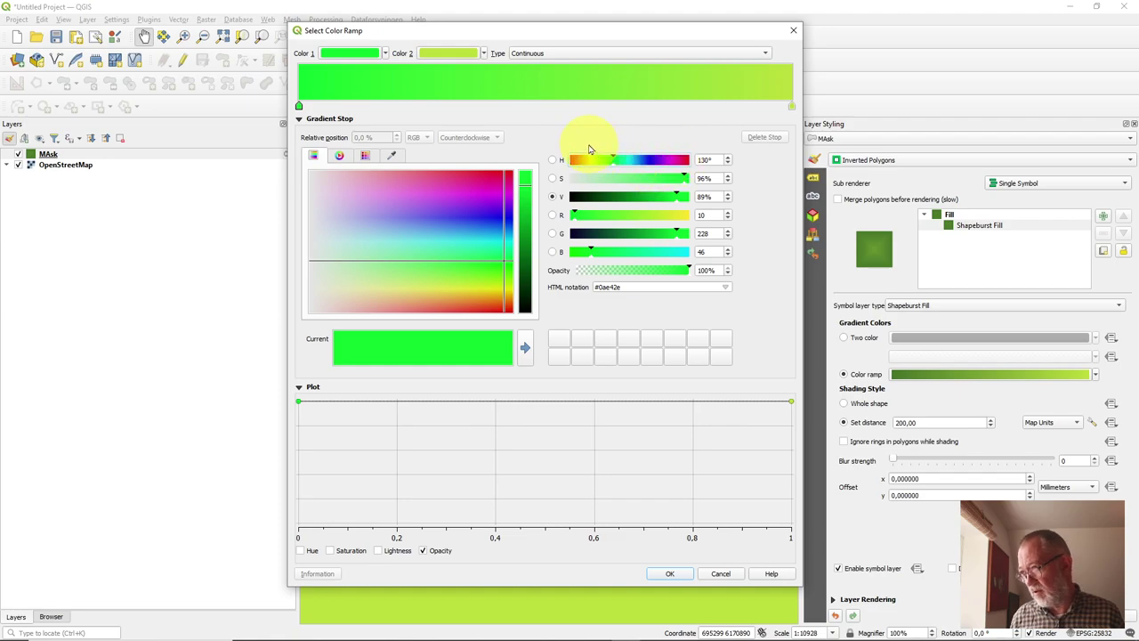
pyautogui.click(299, 106)
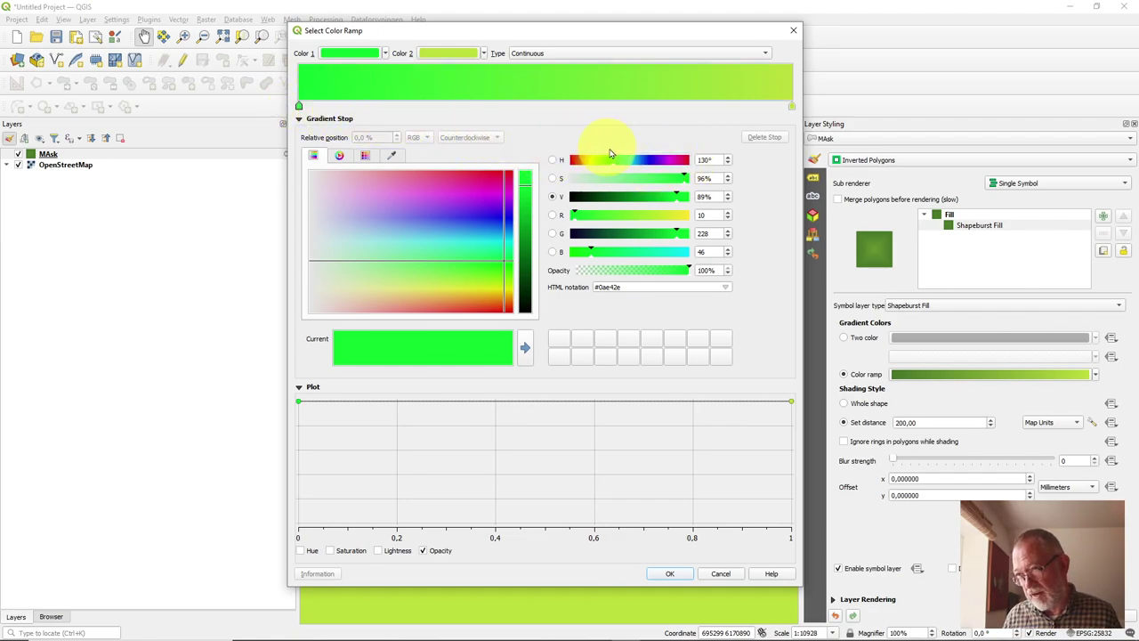
pyautogui.moveTo(617, 159); pyautogui.dragTo(572, 159)
pyautogui.click(791, 106)
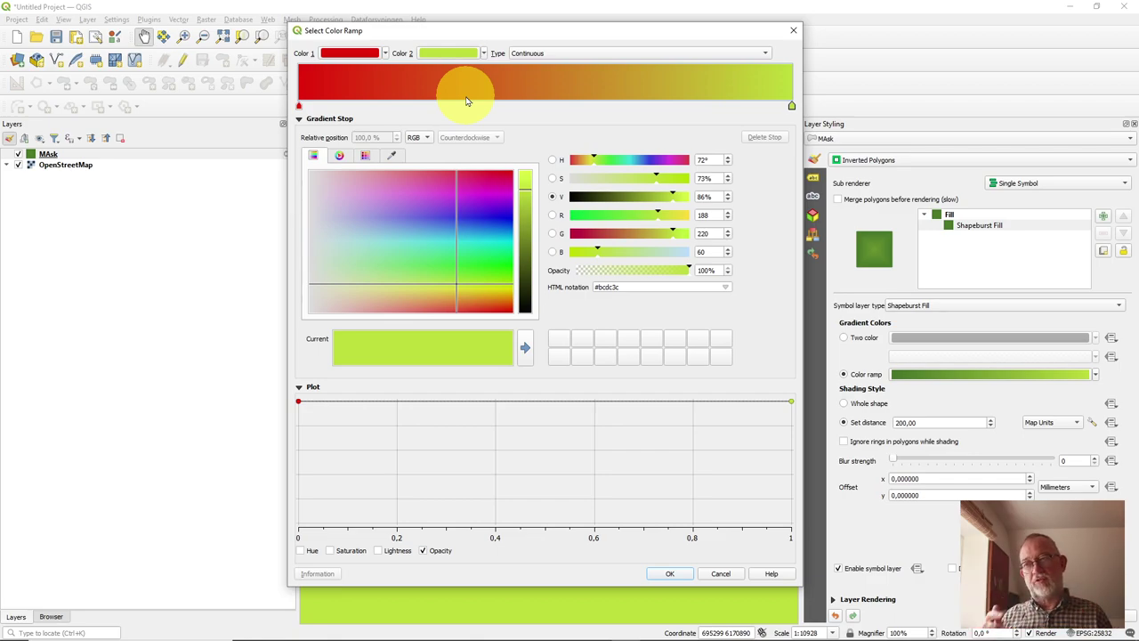
# Step: Add a ramp stop at 45,1 % and colour it yellow-green #c6d220
pyautogui.doubleClick(520, 101)
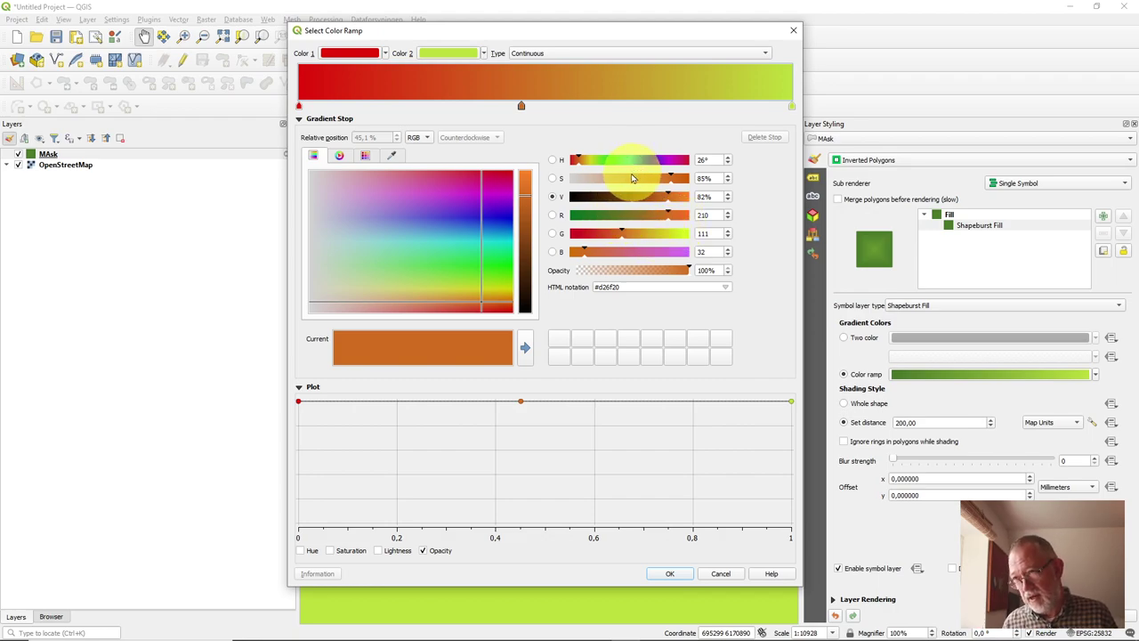
pyautogui.moveTo(581, 165); pyautogui.dragTo(593, 166)
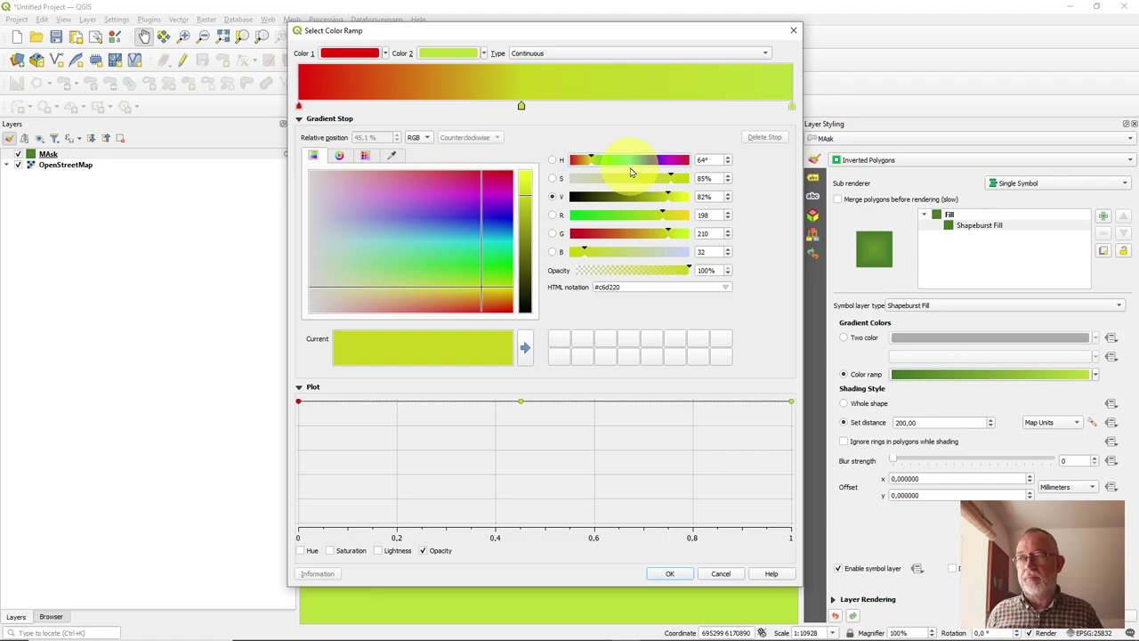
# Step: Make the first stop dark green #0d3602 and slide the yellow-green stop to 1,0 %
pyautogui.click(299, 104)
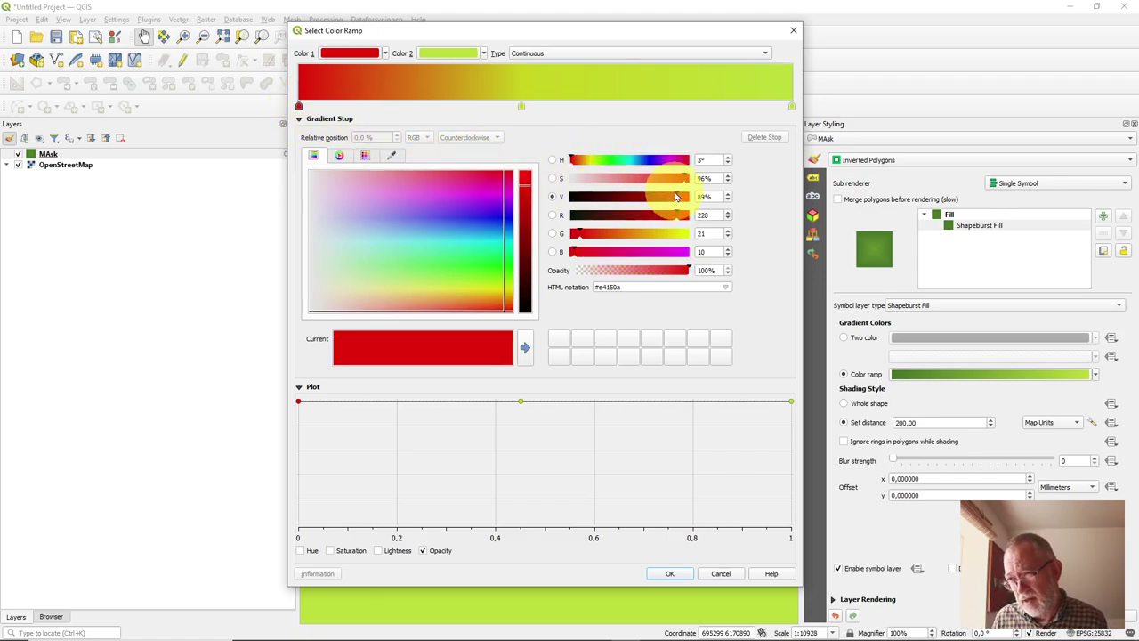
pyautogui.moveTo(677, 197)
pyautogui.mouseDown()
pyautogui.moveTo(603, 200)
pyautogui.moveTo(665, 196)
pyautogui.mouseUp()
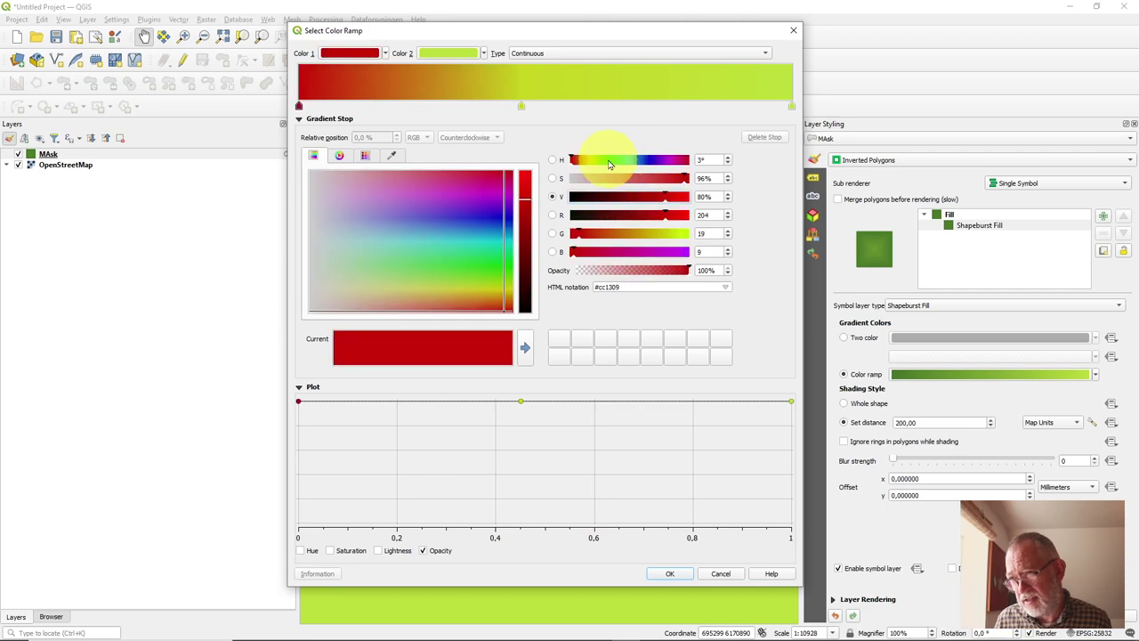
pyautogui.click(607, 161)
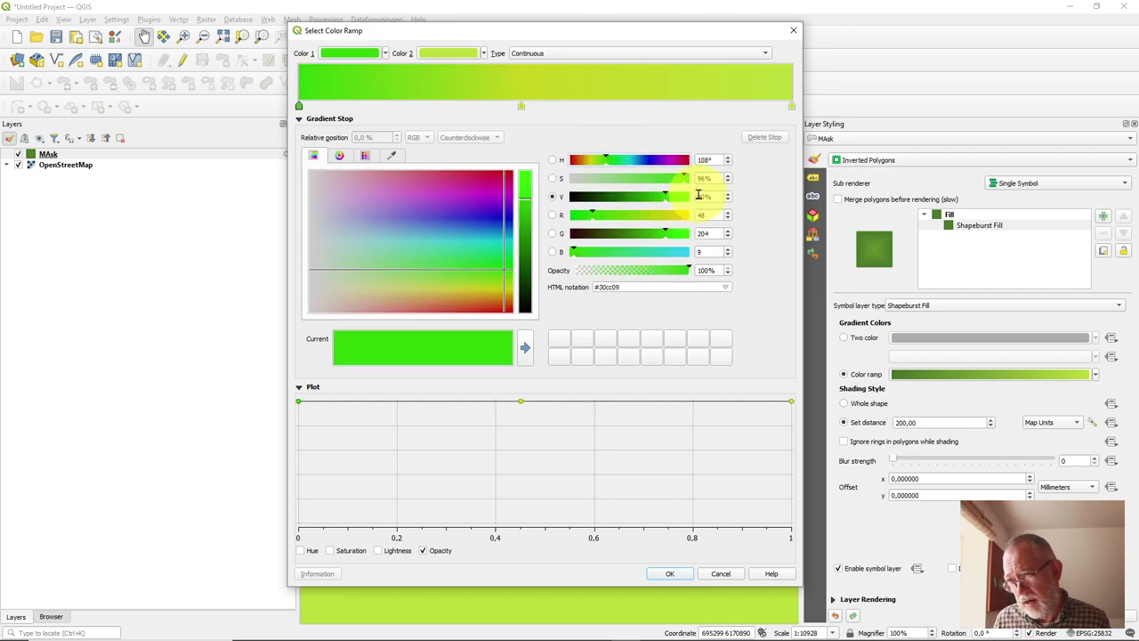
pyautogui.moveTo(661, 194); pyautogui.dragTo(596, 197)
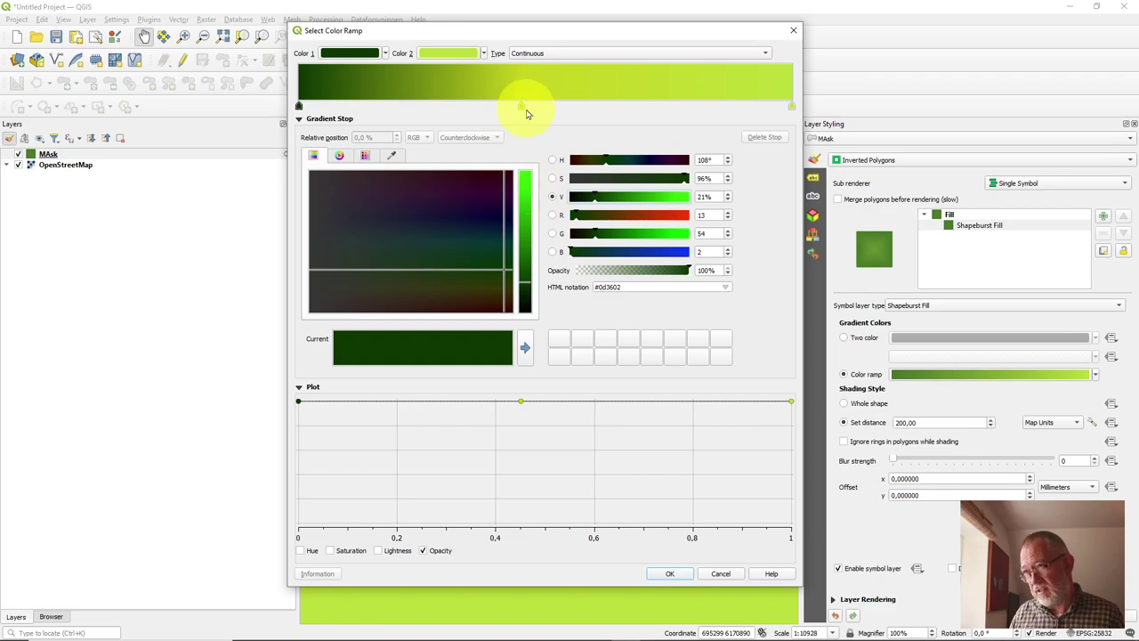
pyautogui.moveTo(523, 108); pyautogui.dragTo(302, 116)
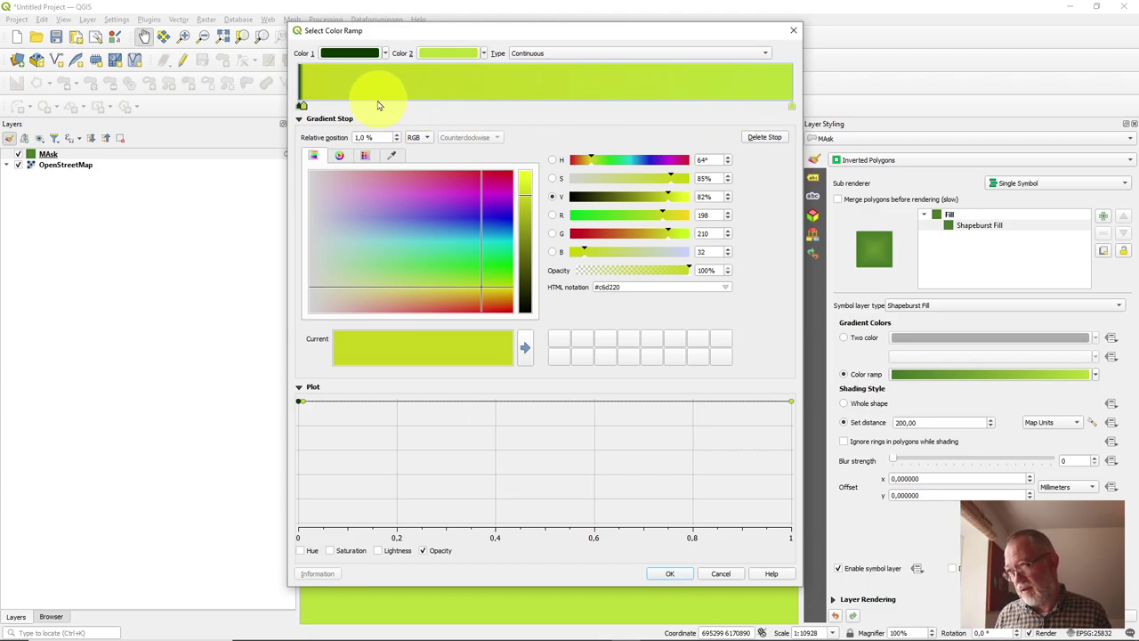
# Step: Add a pure white #ffffff stop at 16,0 % and lower its opacity to 67%
pyautogui.click(378, 106)
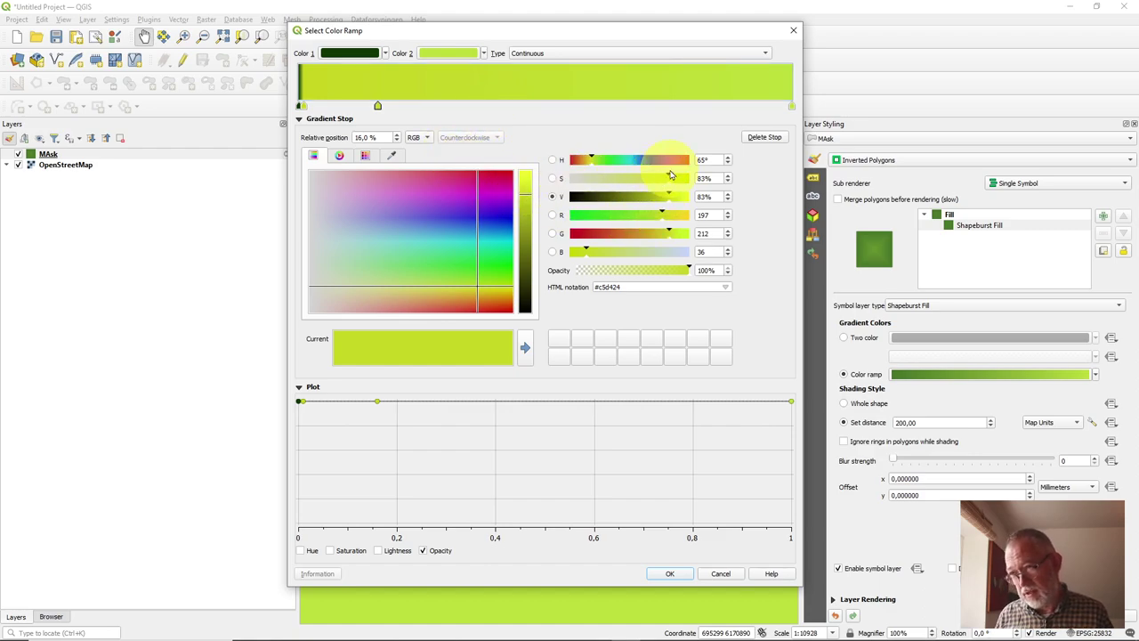
pyautogui.moveTo(669, 177); pyautogui.dragTo(556, 176)
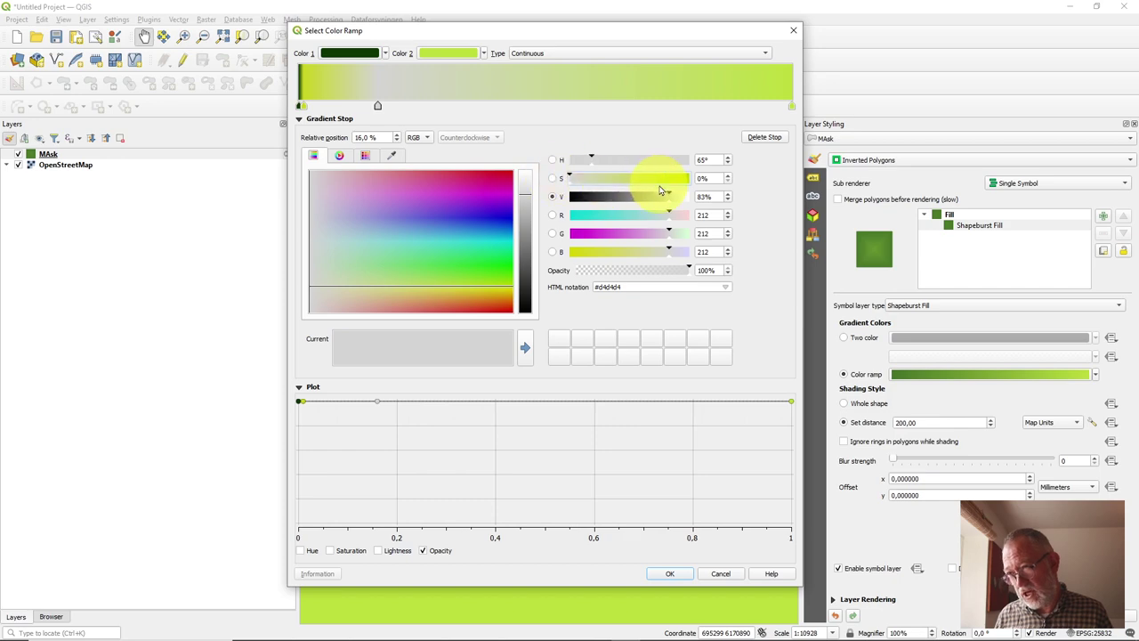
pyautogui.moveTo(672, 194); pyautogui.dragTo(691, 192)
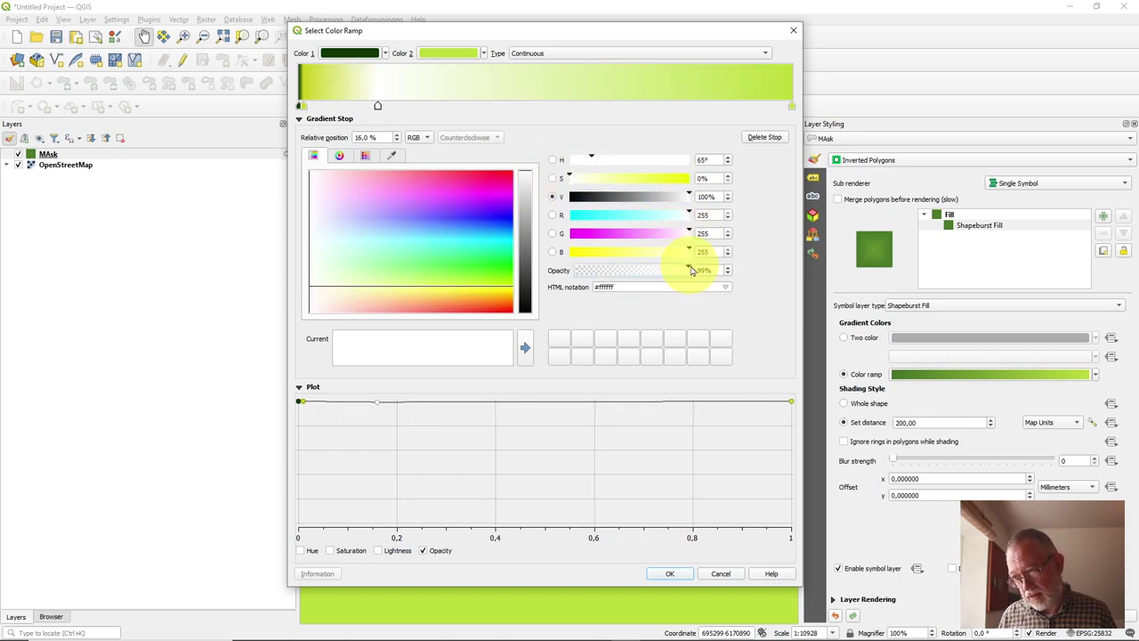
pyautogui.moveTo(687, 267); pyautogui.dragTo(686, 267)
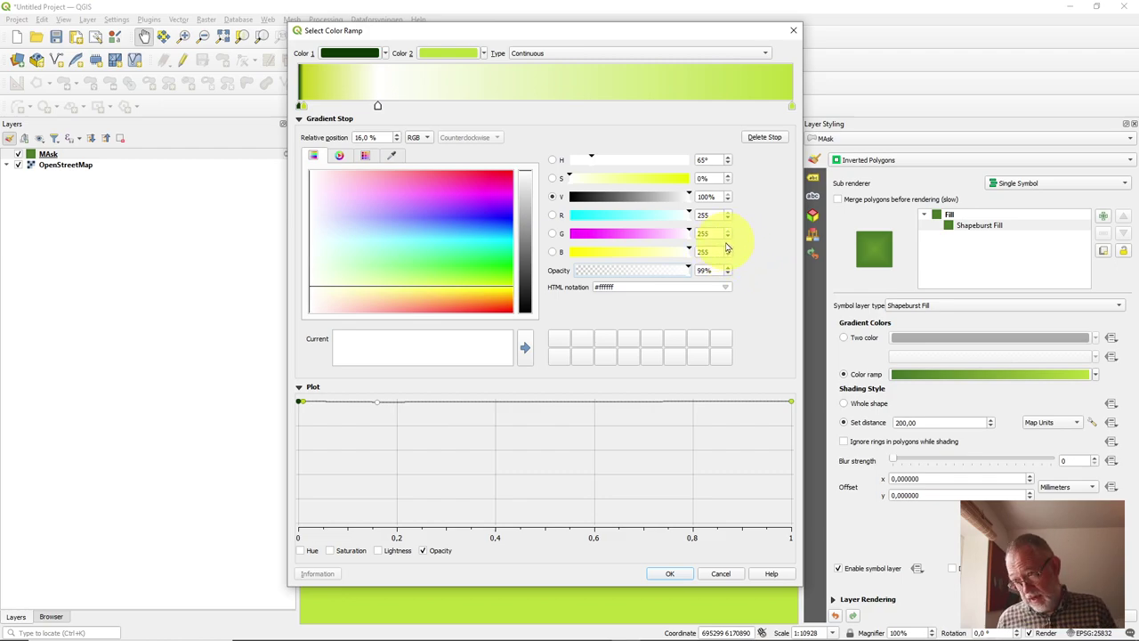
pyautogui.click(688, 270)
pyautogui.moveTo(687, 269); pyautogui.dragTo(655, 269)
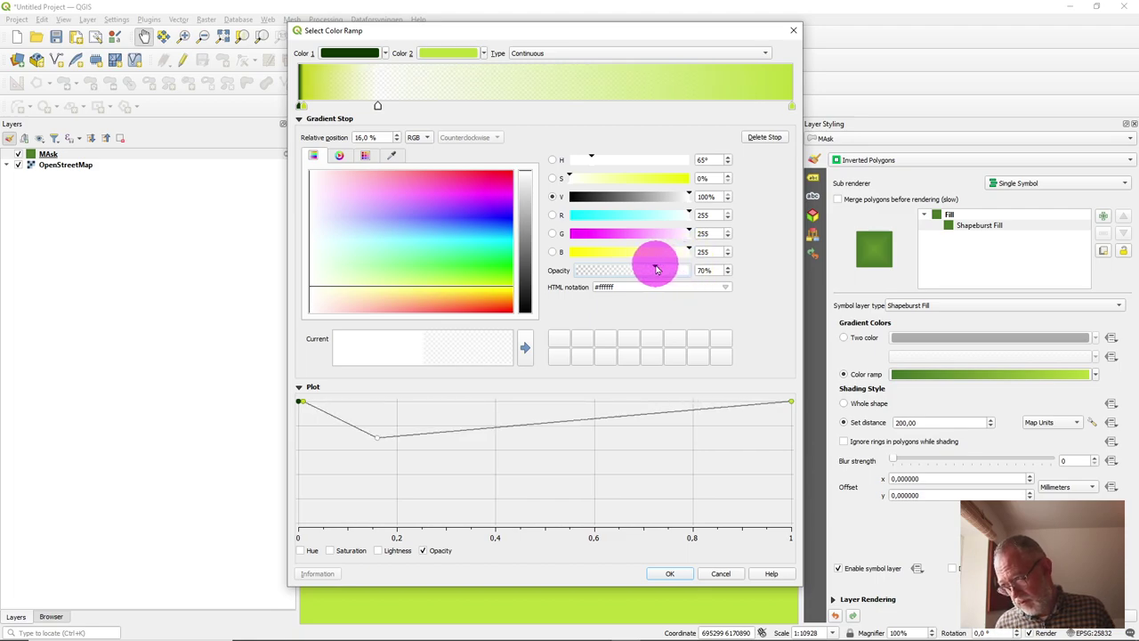
pyautogui.moveTo(656, 269); pyautogui.dragTo(651, 269)
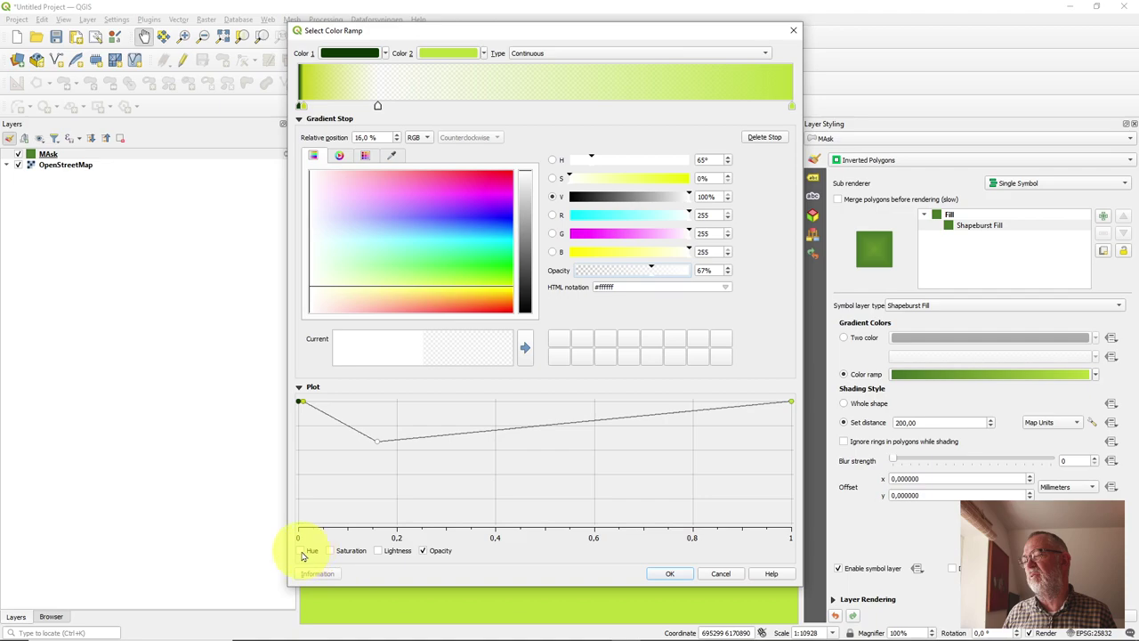
# Step: Toggle the Lightness and Hue plot curves, then drag the white stop to 14,9 %
pyautogui.click(379, 551)
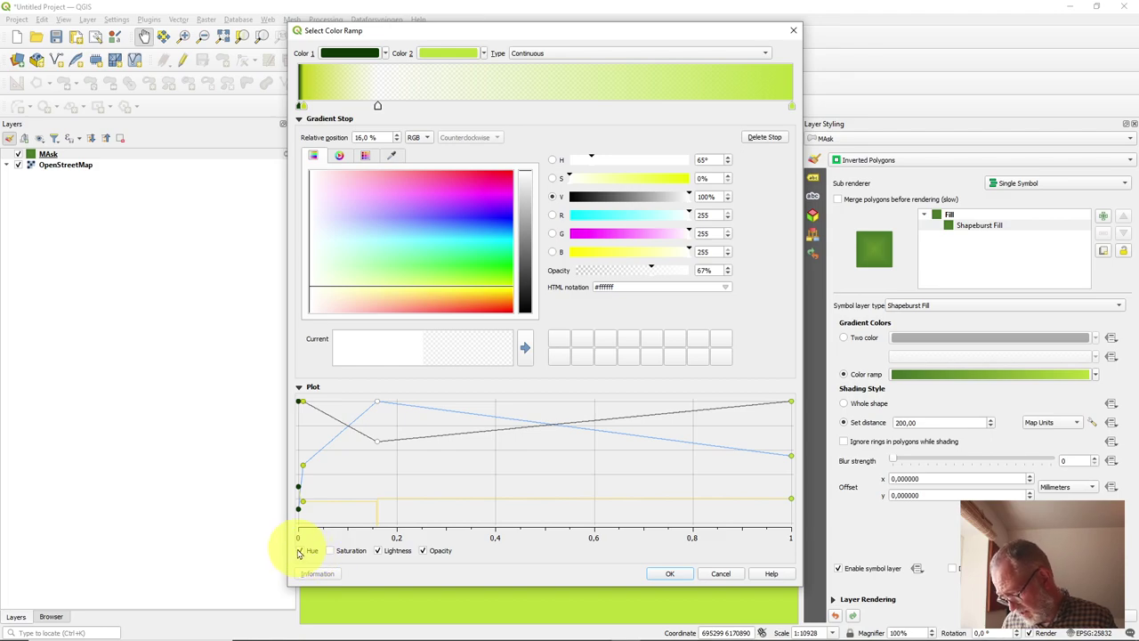
pyautogui.click(300, 551)
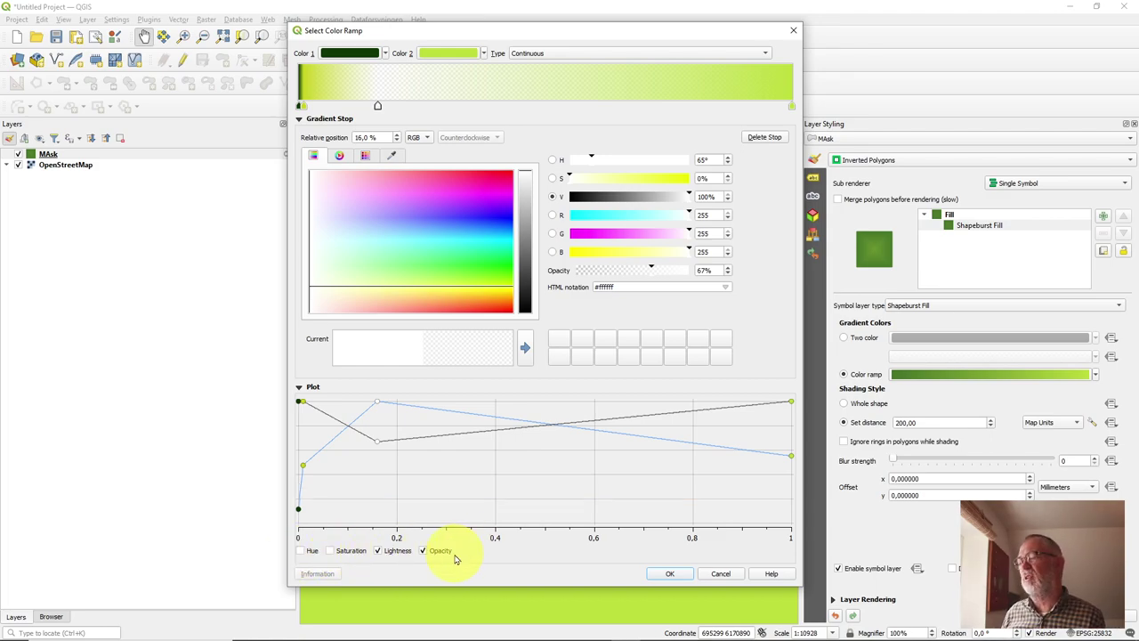
pyautogui.click(385, 557)
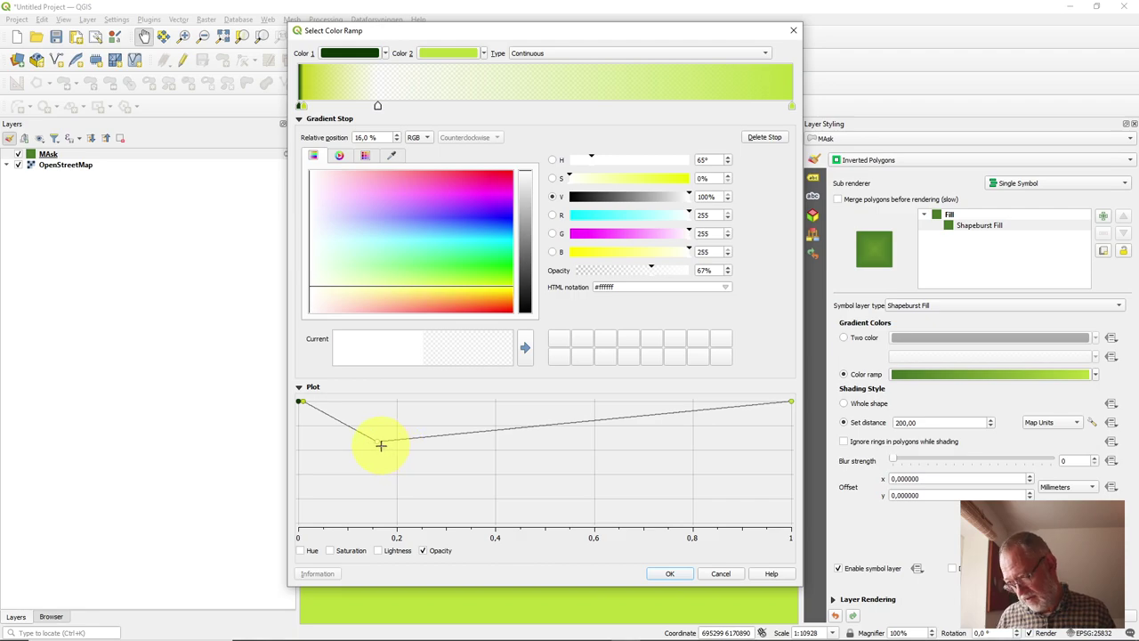
pyautogui.moveTo(381, 445)
pyautogui.mouseDown()
pyautogui.moveTo(386, 453)
pyautogui.moveTo(361, 457)
pyautogui.moveTo(372, 440)
pyautogui.mouseUp()
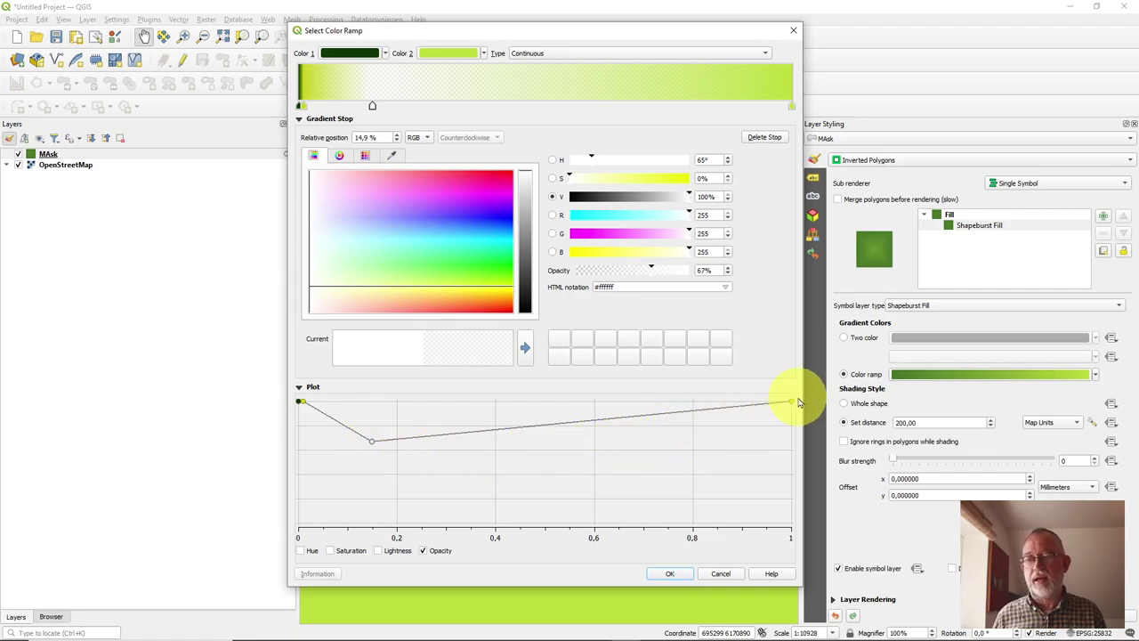
# Step: Apply the ramp, then recolour its 100% end stop from lime to white #ffffff (S 0%, V 100%)
pyautogui.click(673, 577)
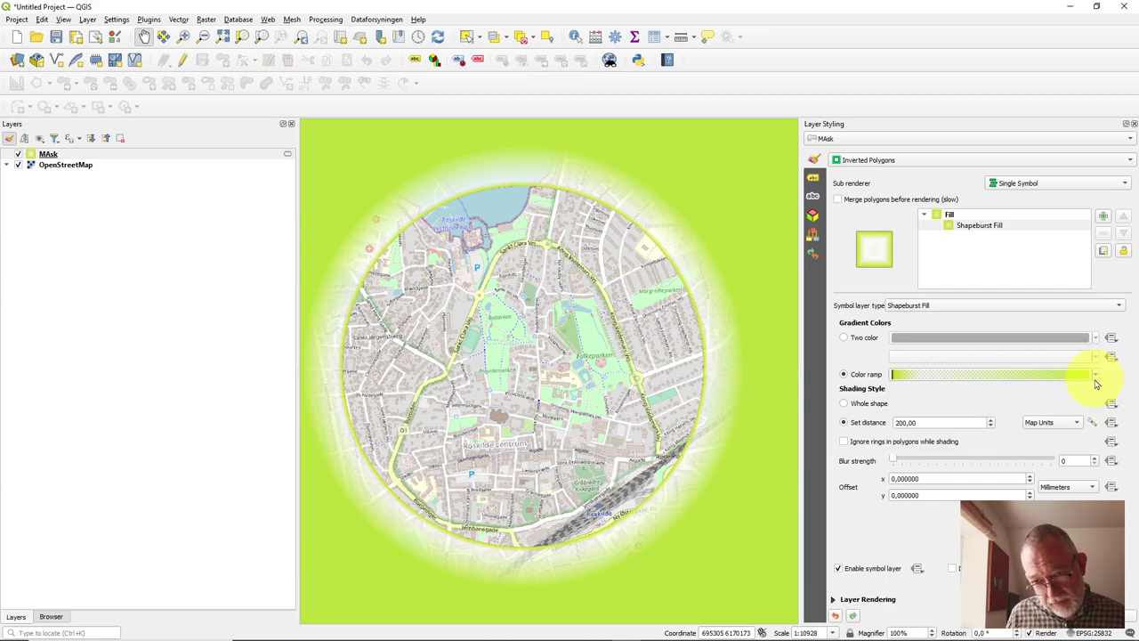
pyautogui.click(1055, 381)
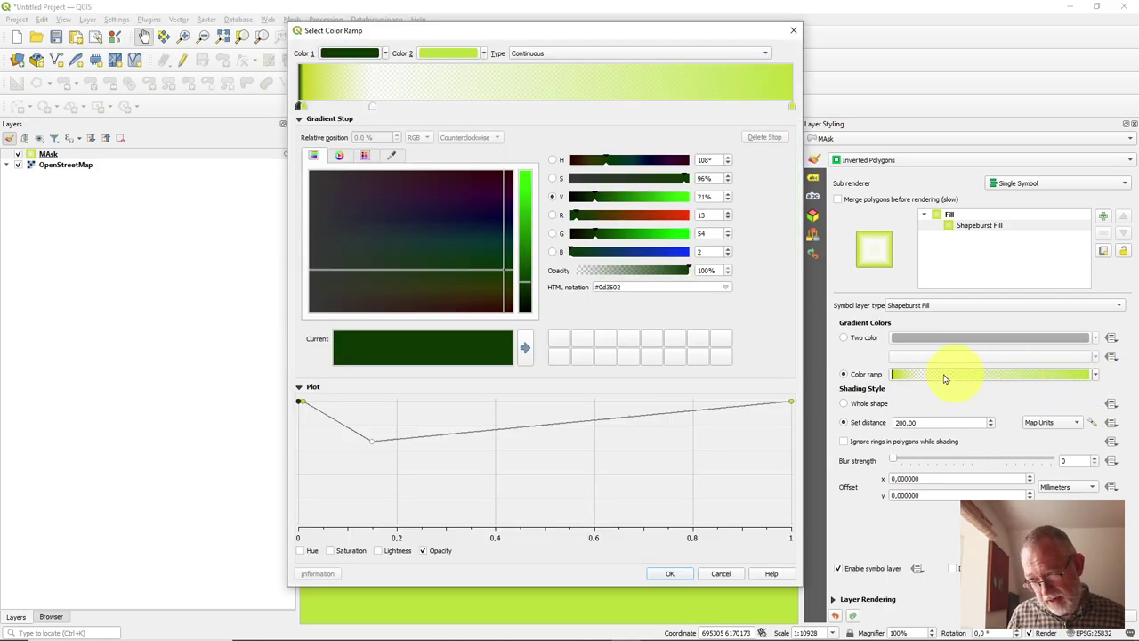
pyautogui.click(792, 108)
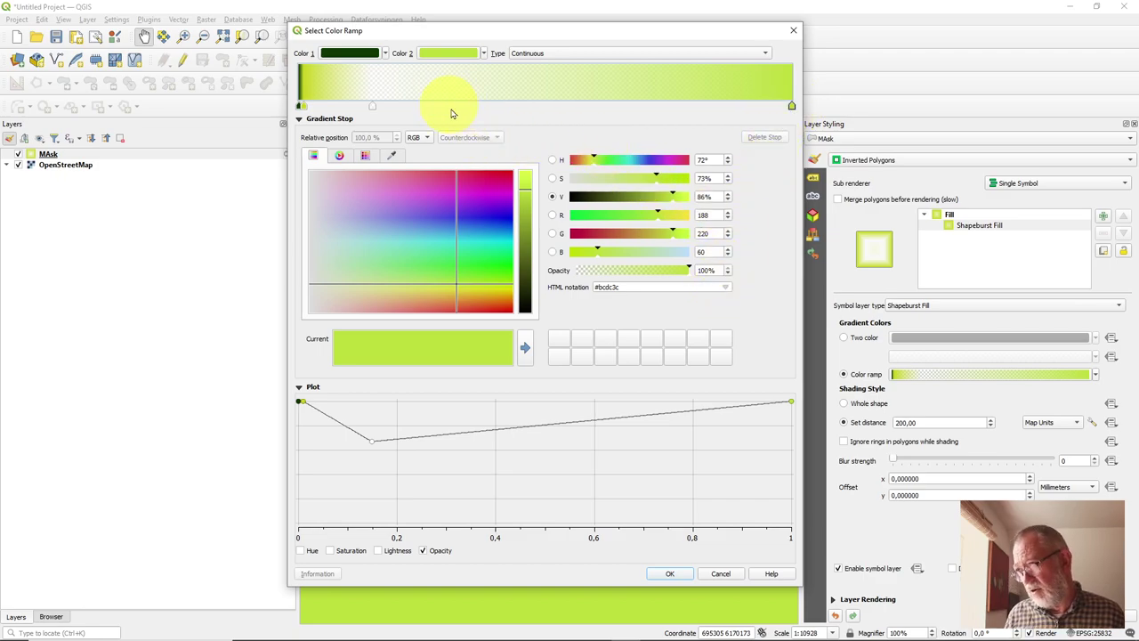
pyautogui.moveTo(656, 177); pyautogui.dragTo(534, 174)
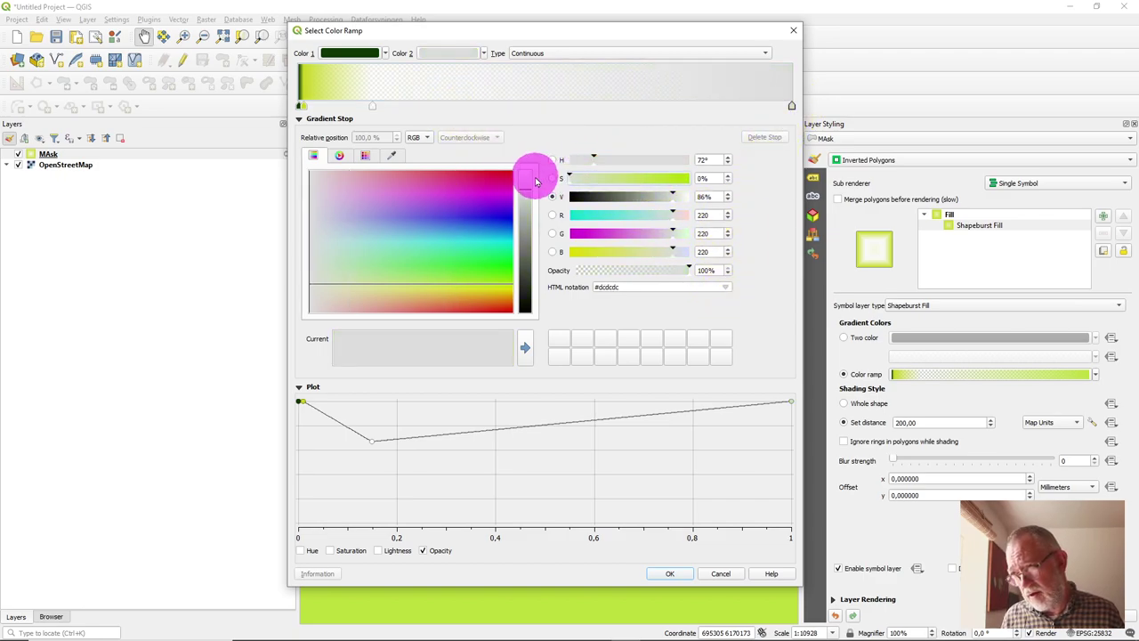
pyautogui.moveTo(674, 188); pyautogui.dragTo(707, 190)
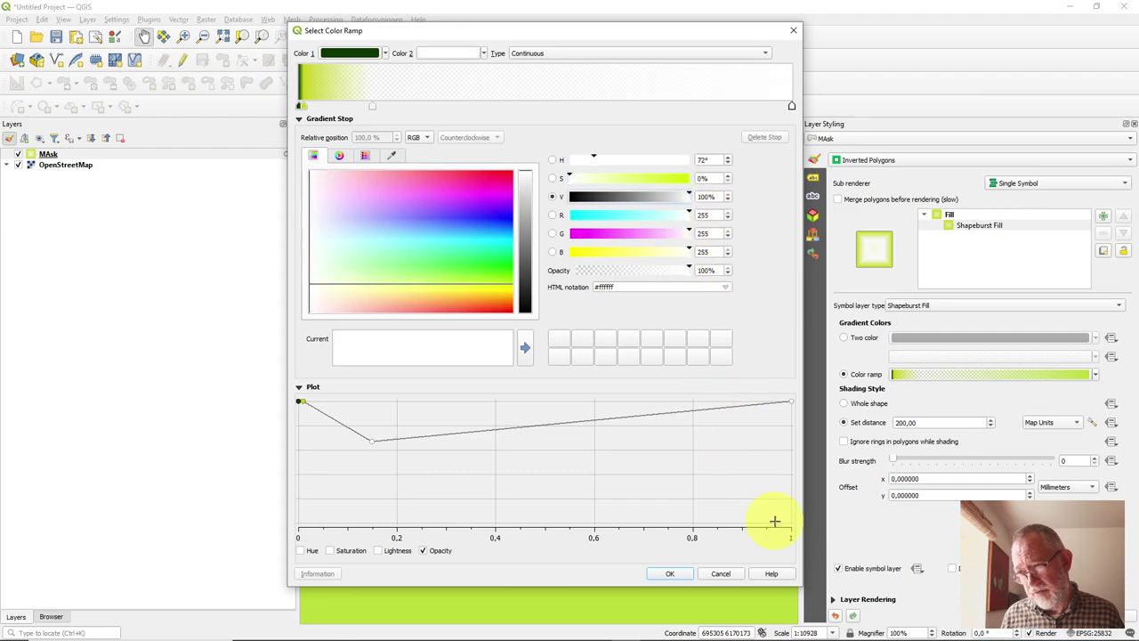
pyautogui.click(669, 573)
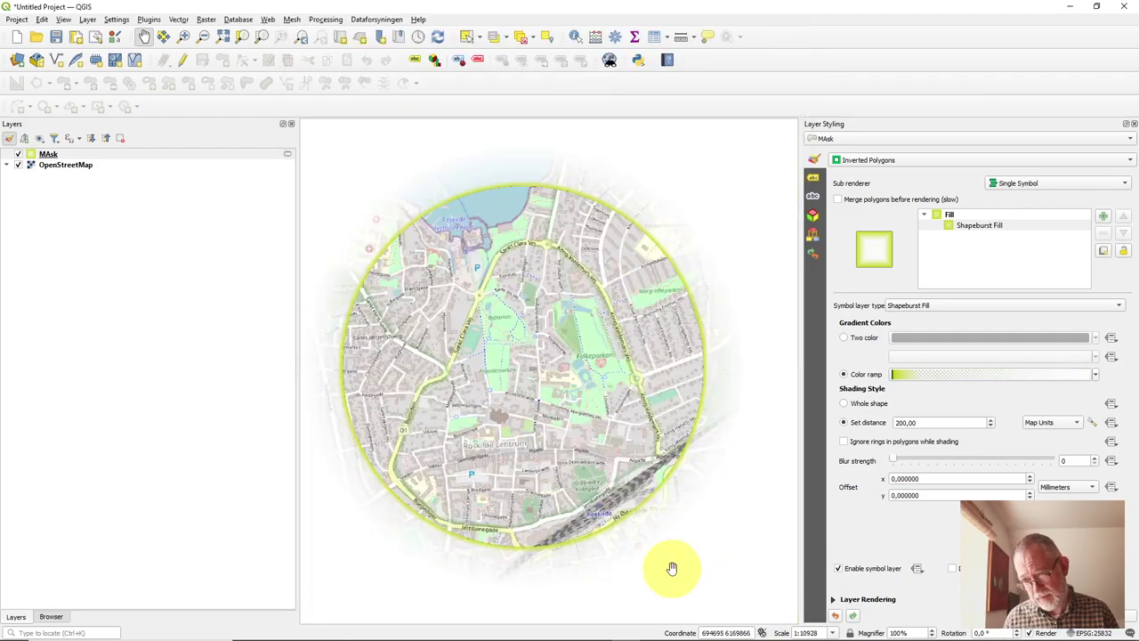